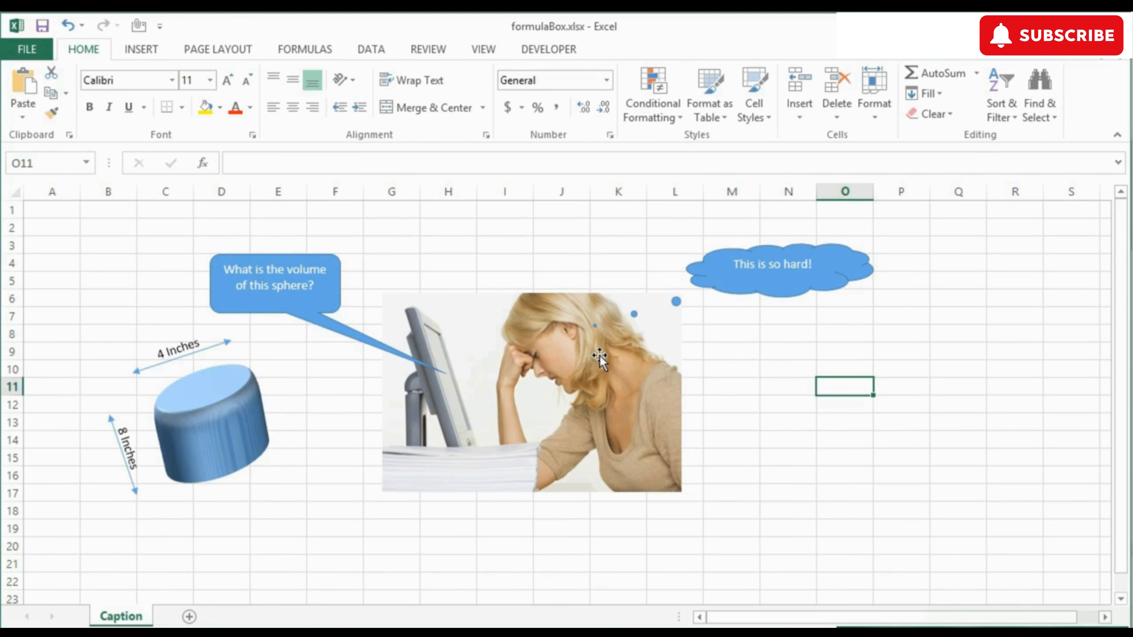
Step: Draw a rectangular callout about 0.72" high and 2.79" wide beside the photo, with its pointer at the woman's mouth
click(148, 49)
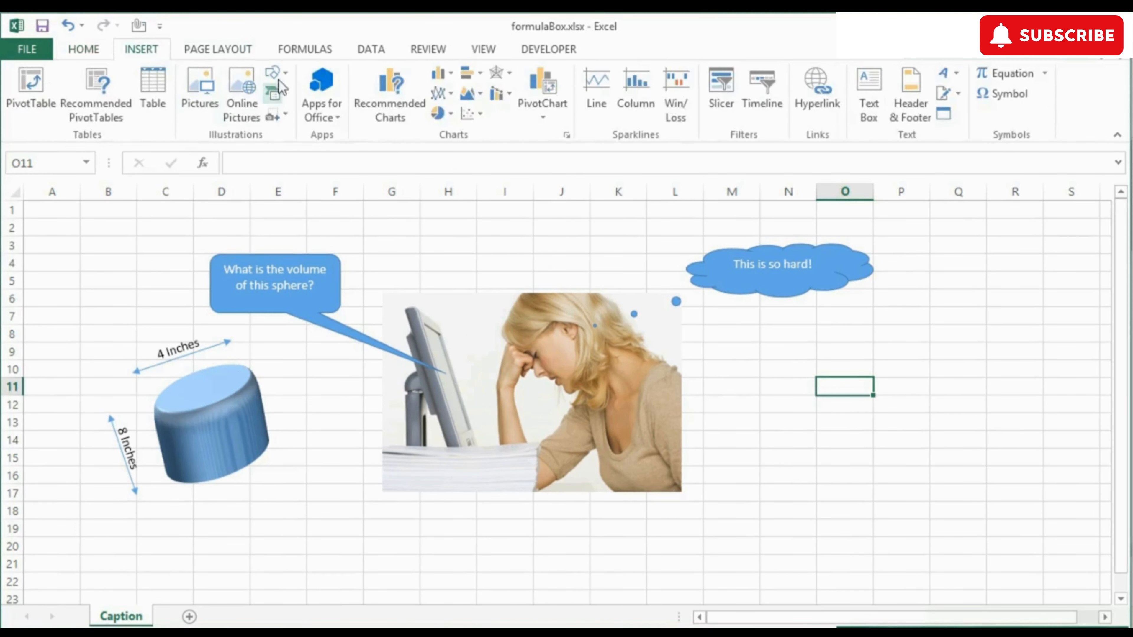
click(288, 76)
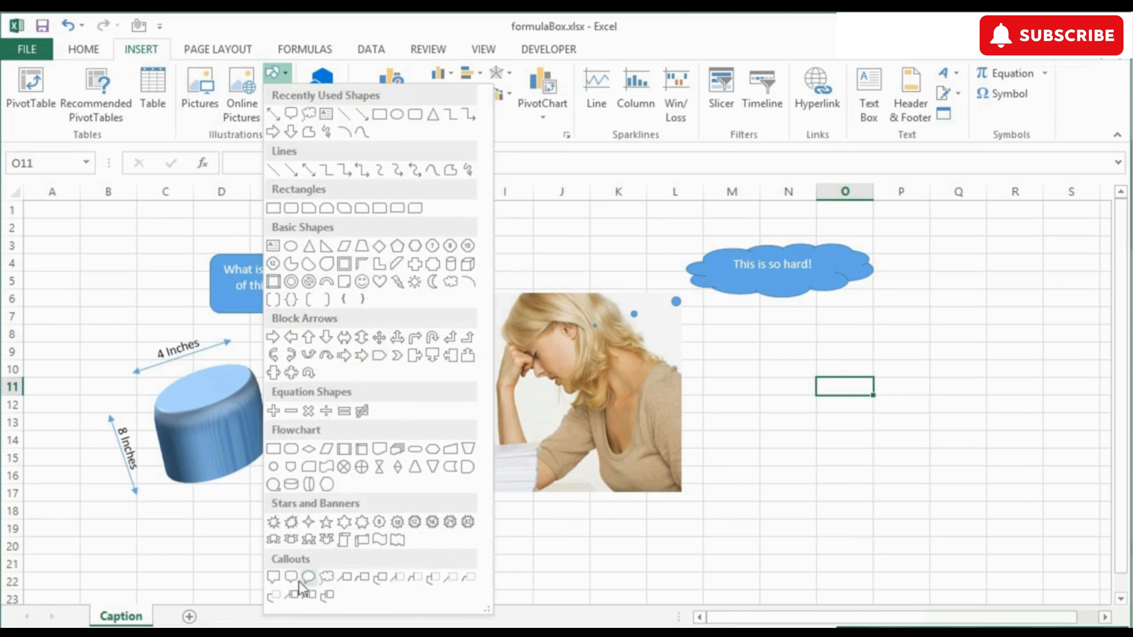
click(275, 578)
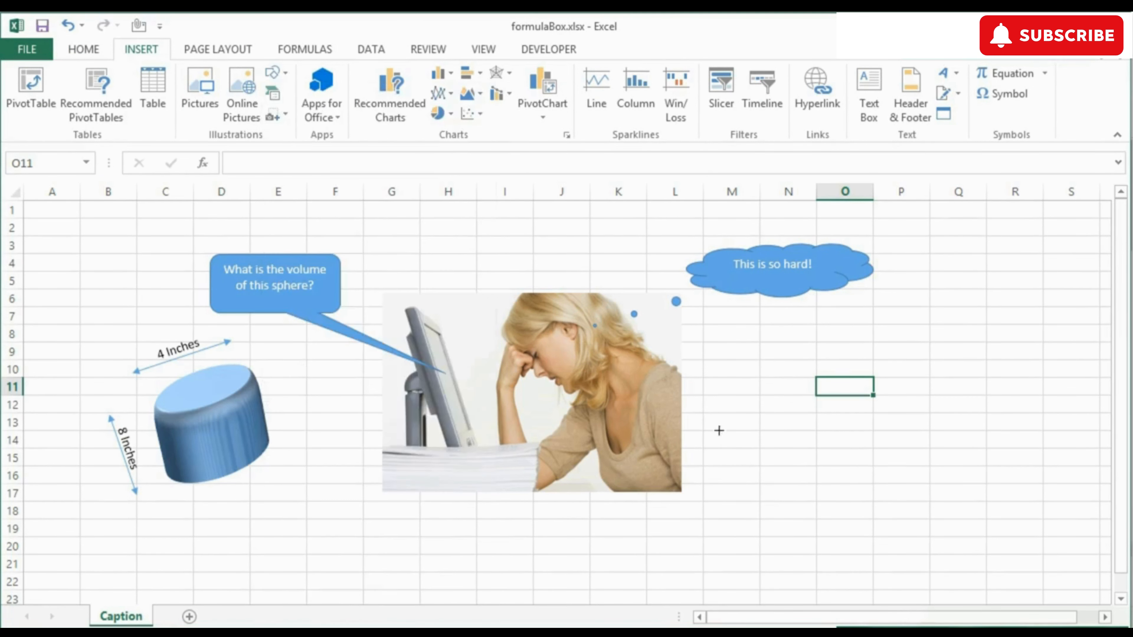
mouse_move(668, 378)
mouse_down()
mouse_move(924, 463)
mouse_move(905, 439)
mouse_up()
mouse_move(738, 447)
mouse_down()
mouse_move(660, 424)
mouse_move(590, 382)
mouse_move(557, 384)
mouse_up()
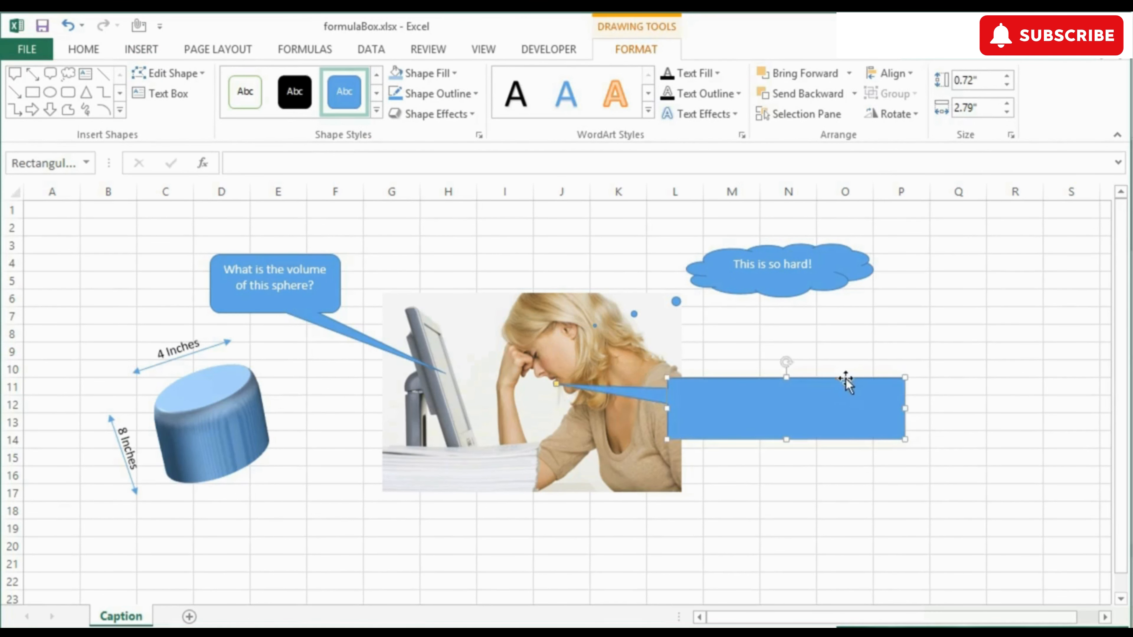
Step: Move the callout clear of the photo, re-aim its pointer at the woman's mouth, and enlarge its height to about 1.02"
drag(846, 382, 934, 391)
drag(645, 393, 545, 382)
drag(873, 446, 872, 473)
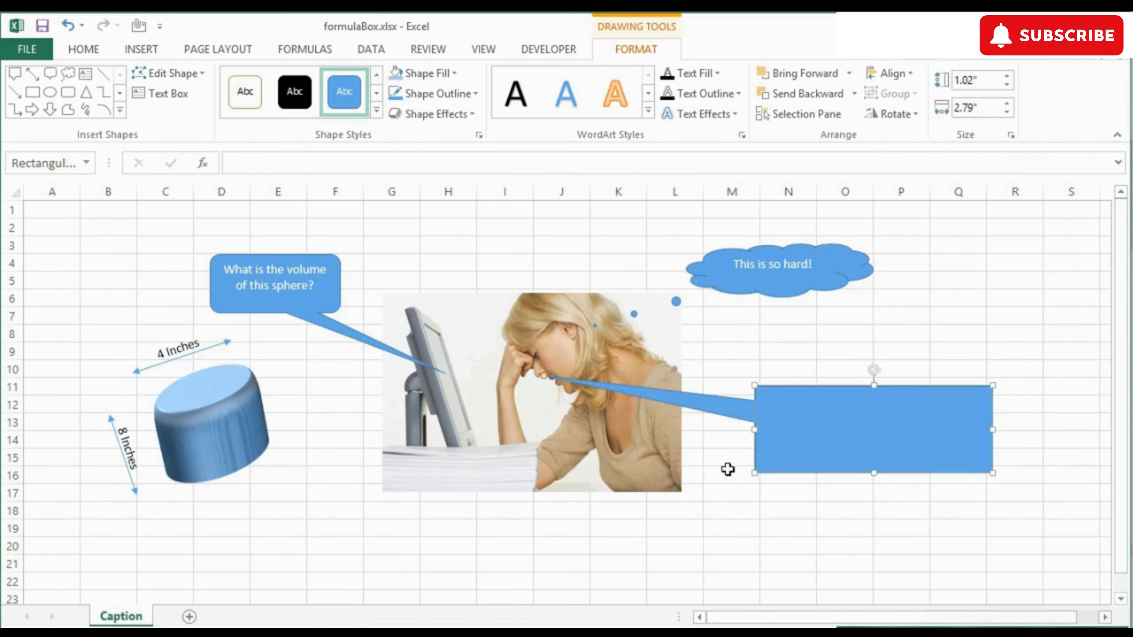
Step: Calculate the cylinder's volume in cell D21 with the formula =PI()*2^2*8
click(229, 561)
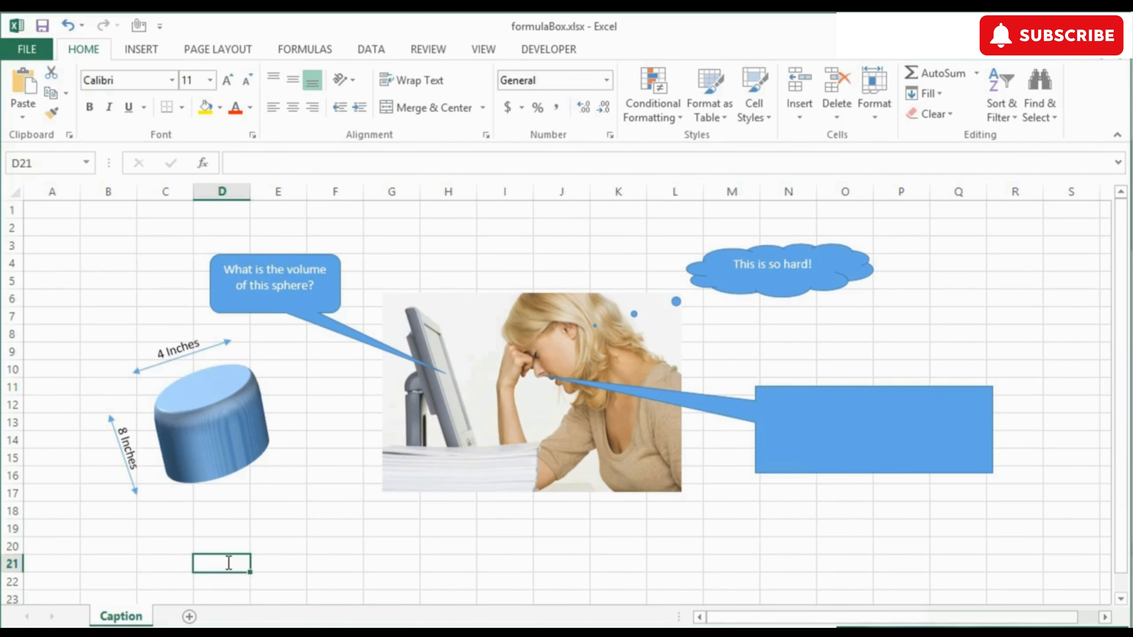
text(=p)
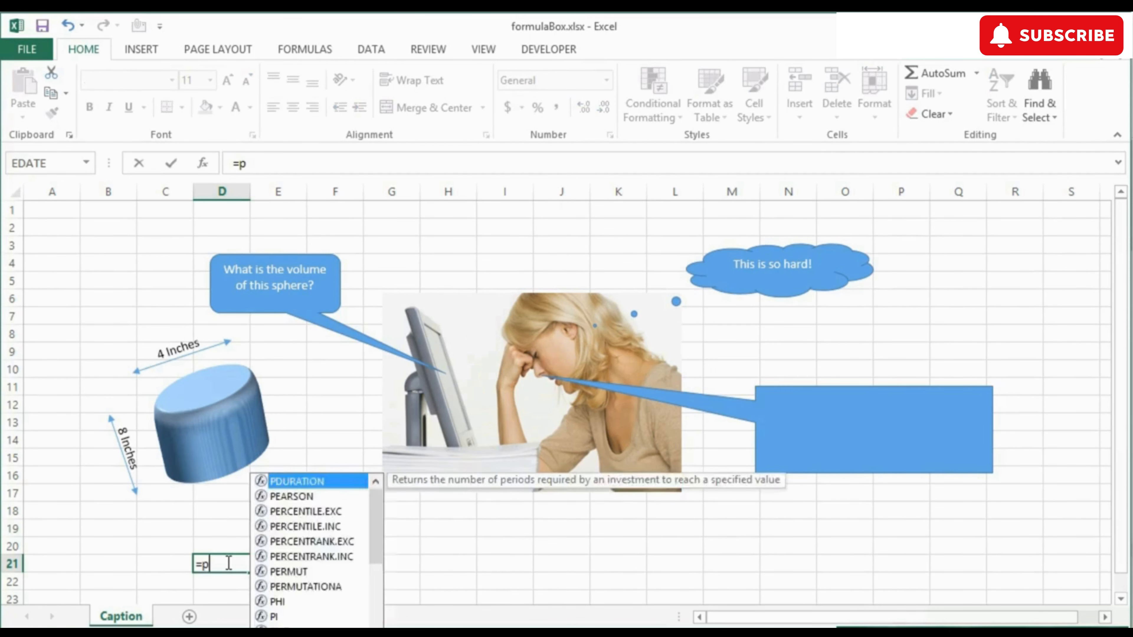
text(i())
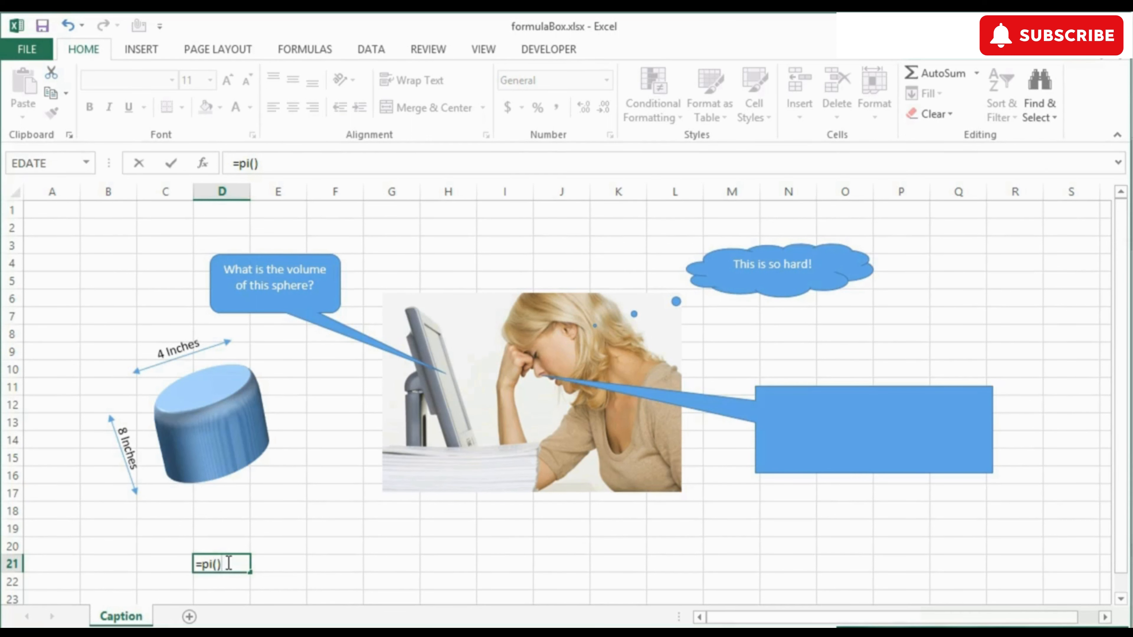
text(*2^2*8)
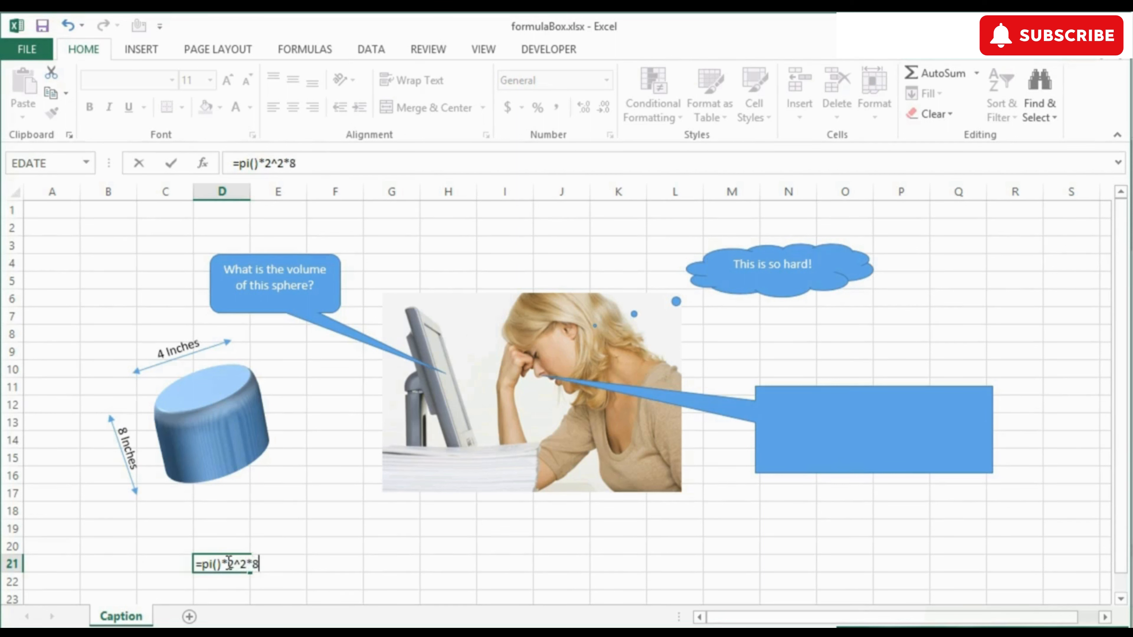
key(Return)
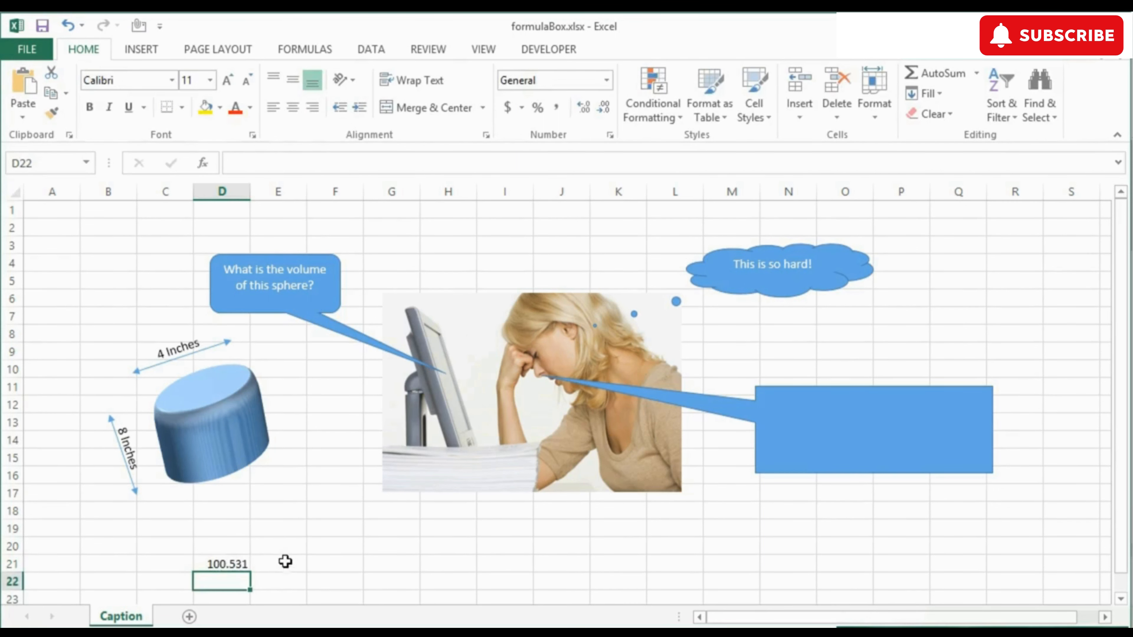
click(234, 564)
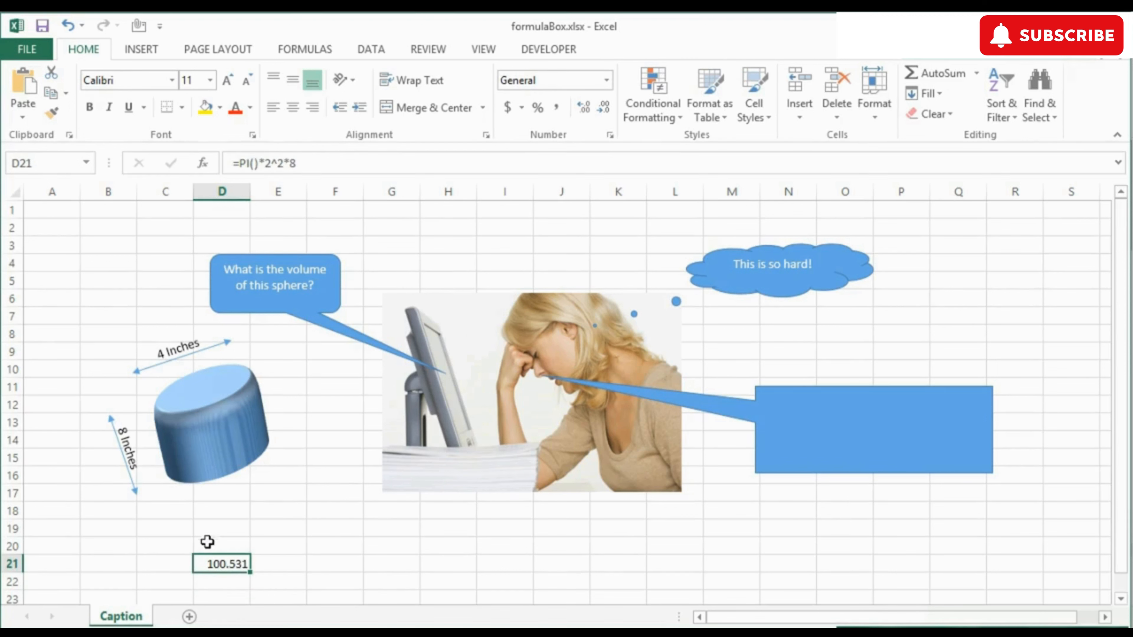
Step: Link the empty rectangular callout's text to cell D21 with the formula =$D$21
click(840, 420)
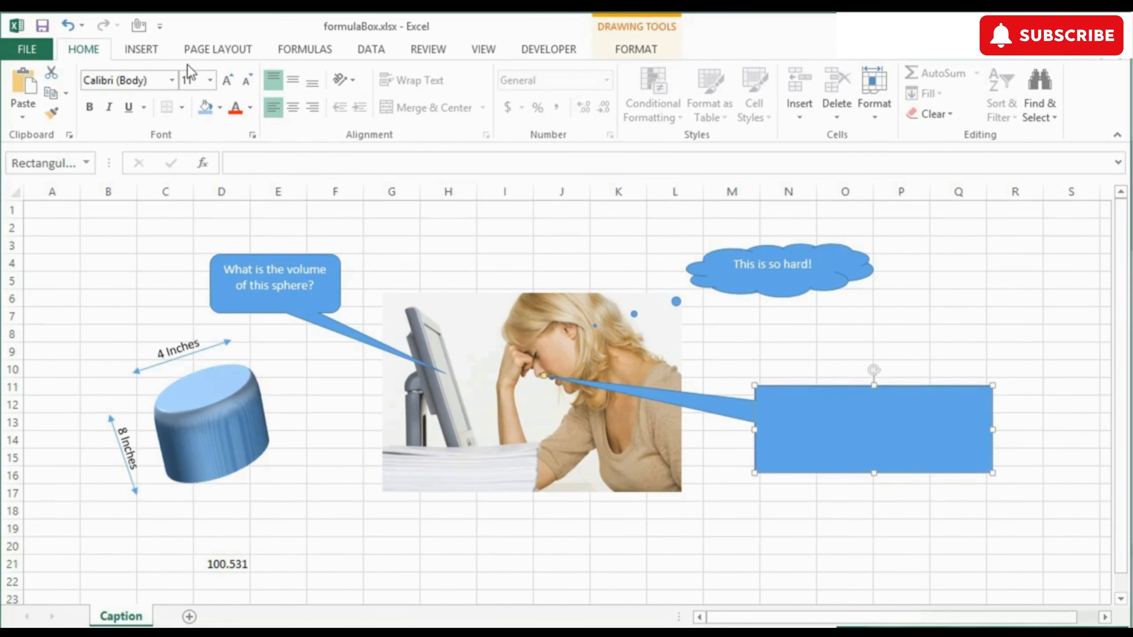
click(654, 52)
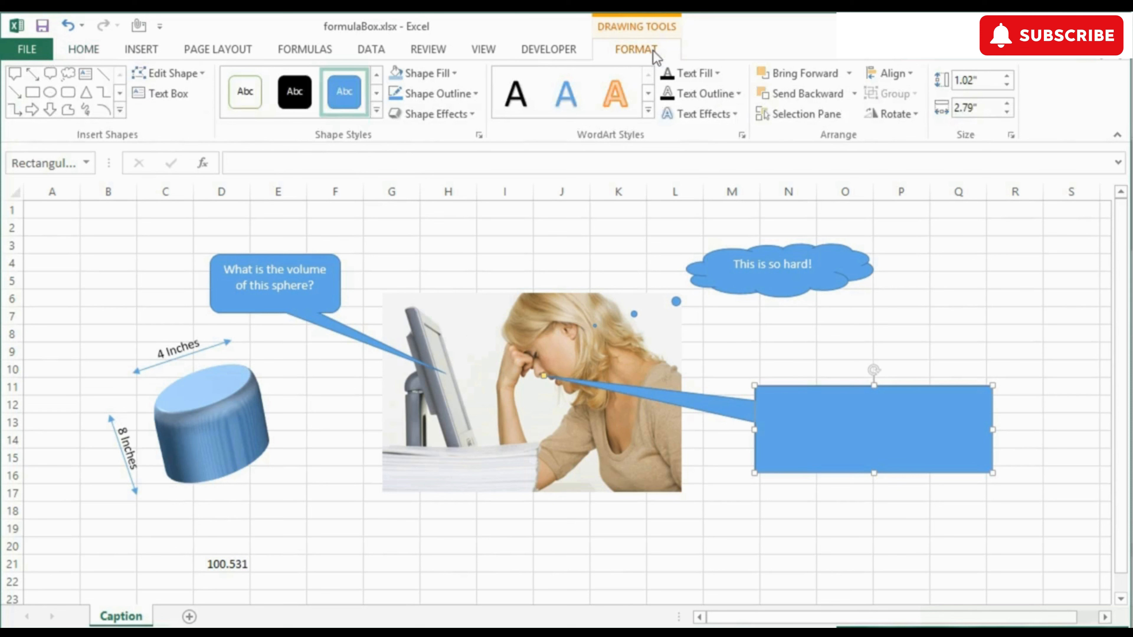
click(165, 93)
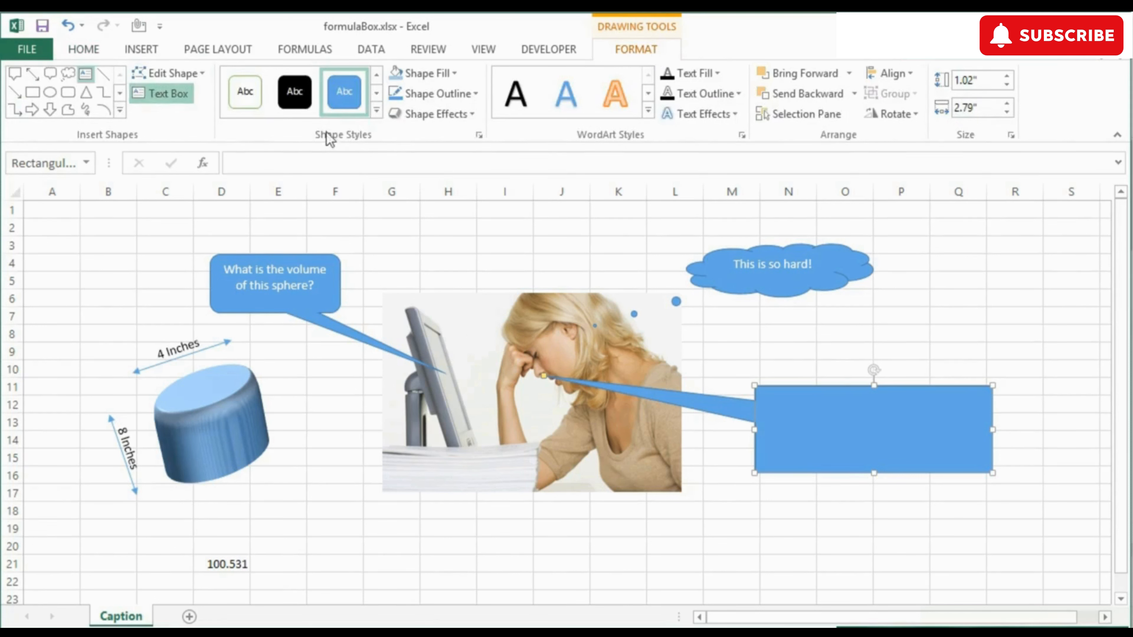
click(791, 415)
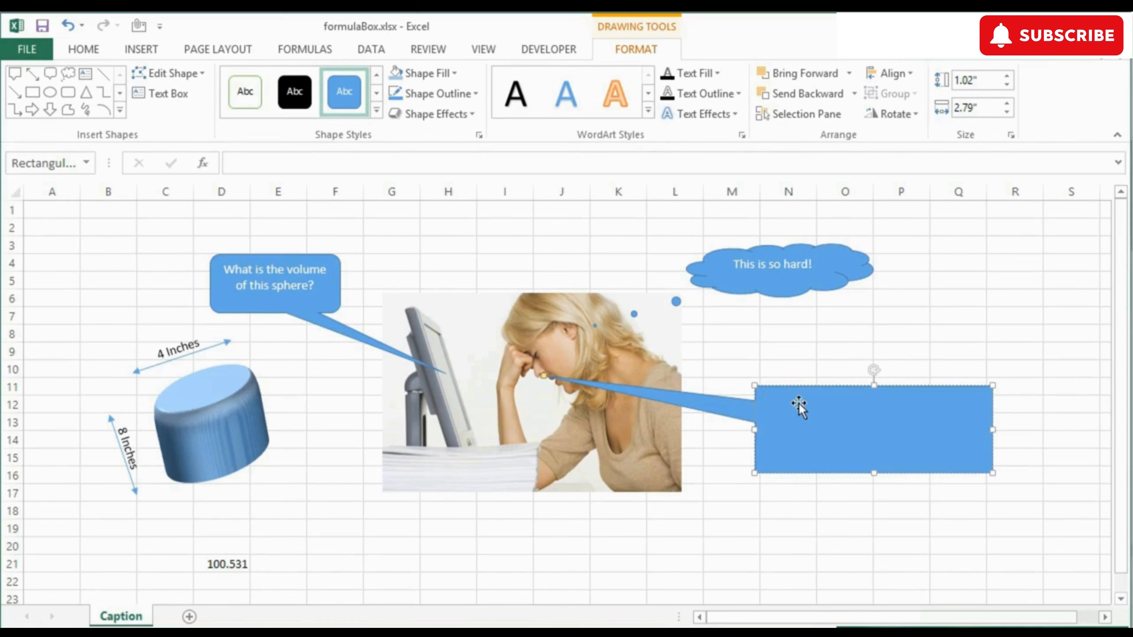
click(315, 167)
text(=)
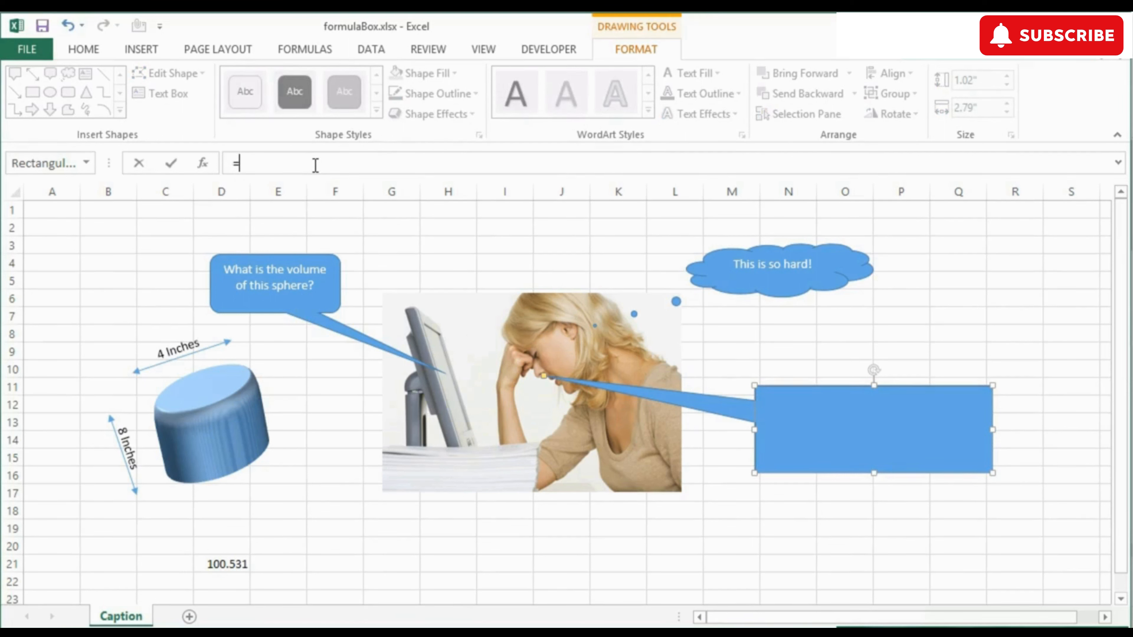
click(224, 562)
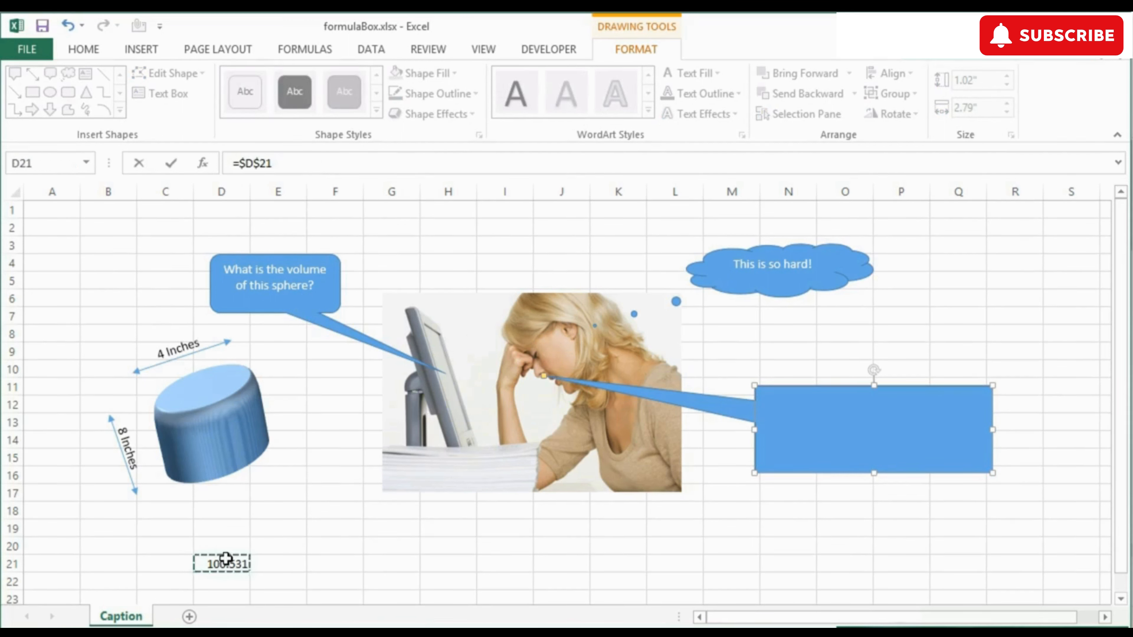
key(Return)
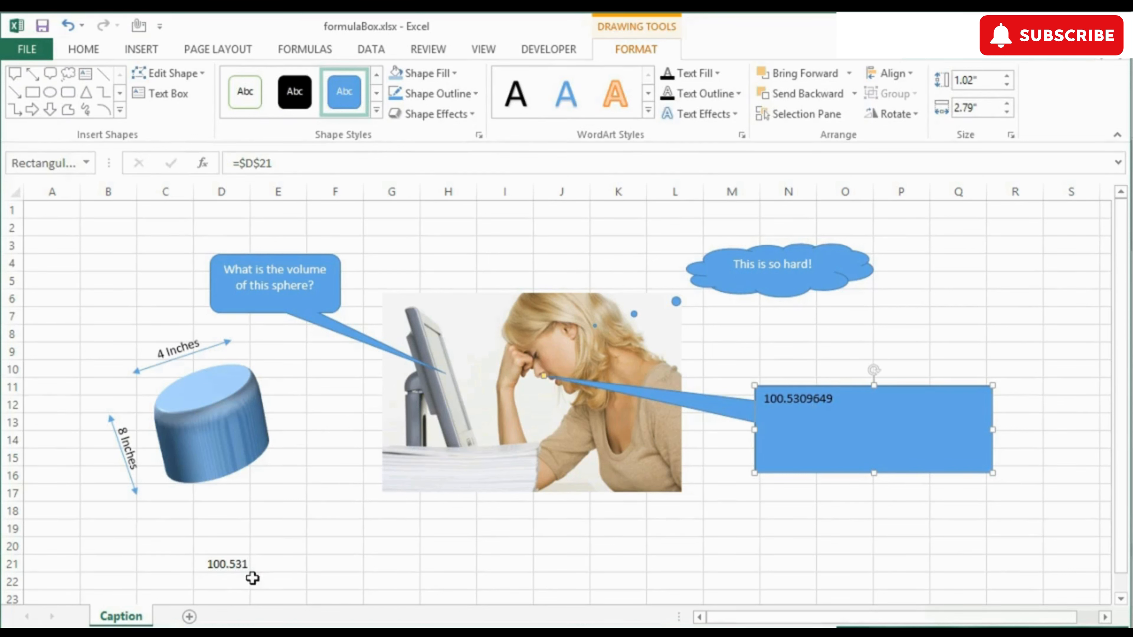
Step: Wrap the volume formula in D21 in the TEXT function with the format "00.00"
click(240, 563)
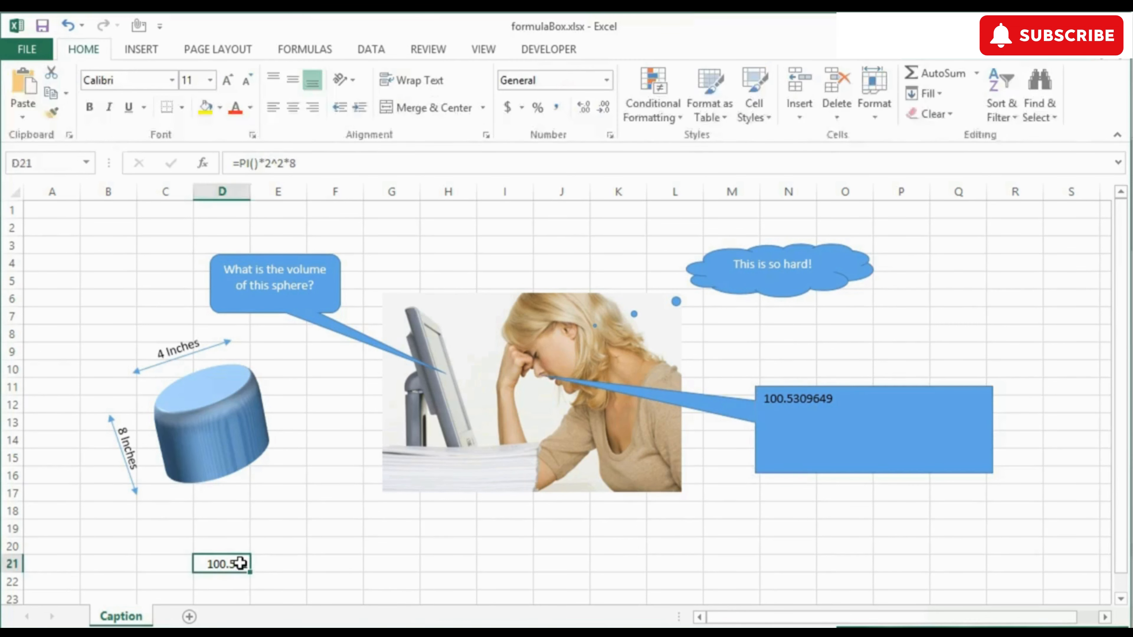
double_click(224, 564)
click(201, 564)
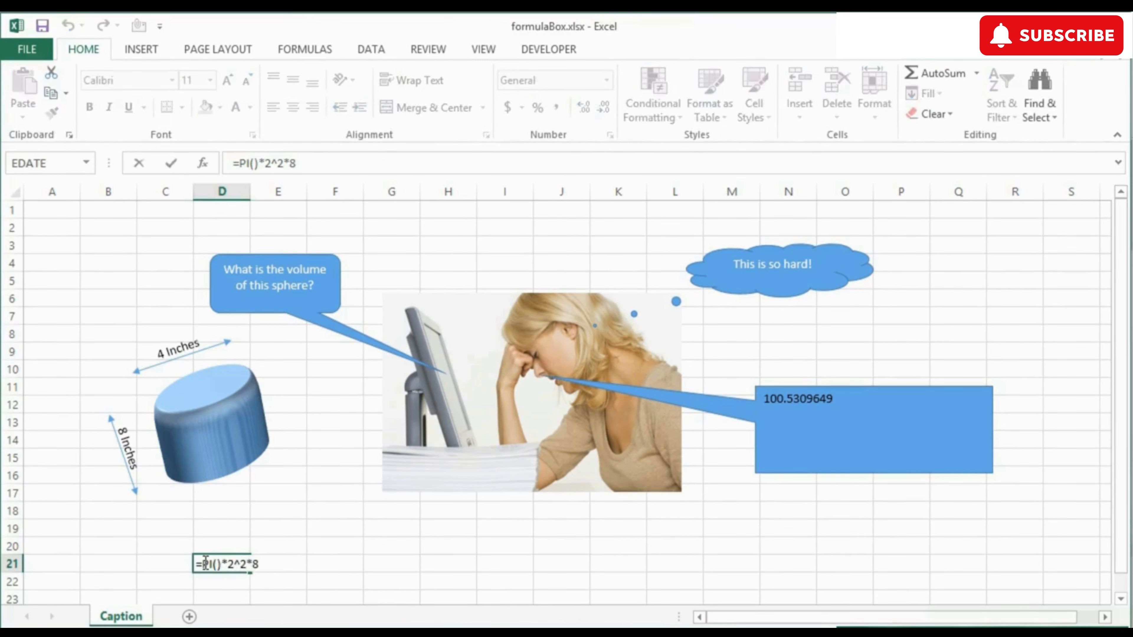
text(text()
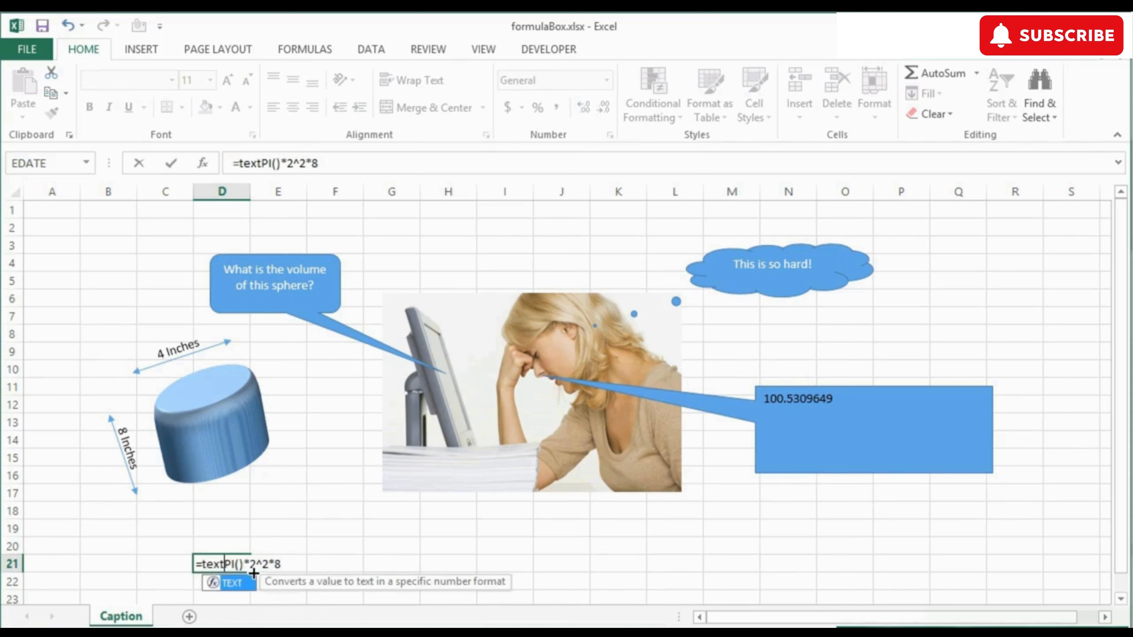
text(,")
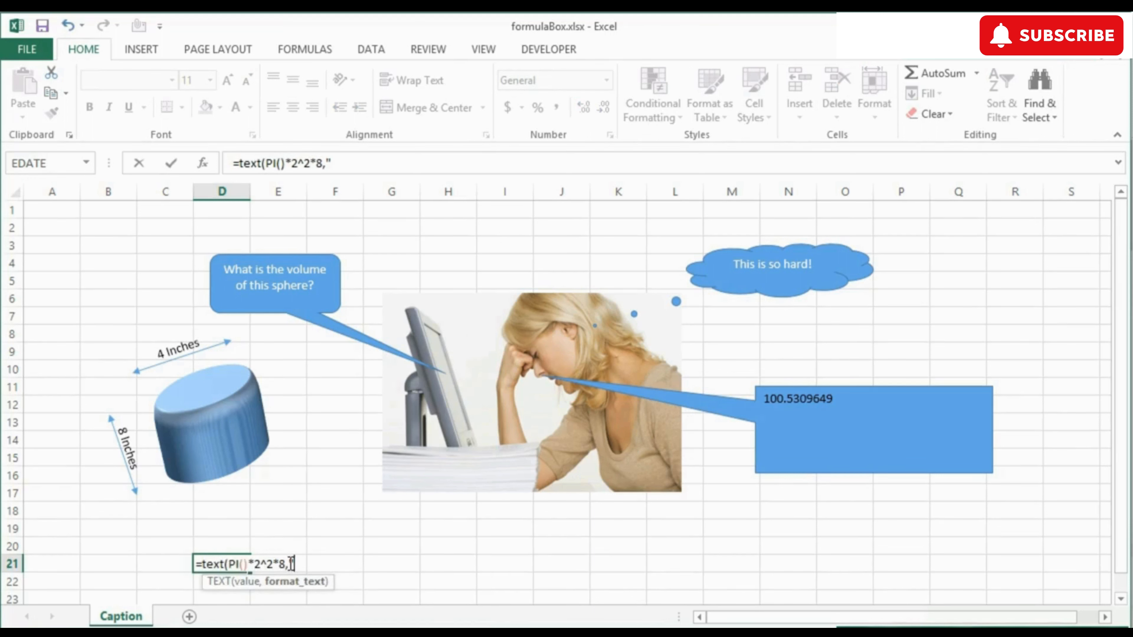
text(00.00"))
key(Return)
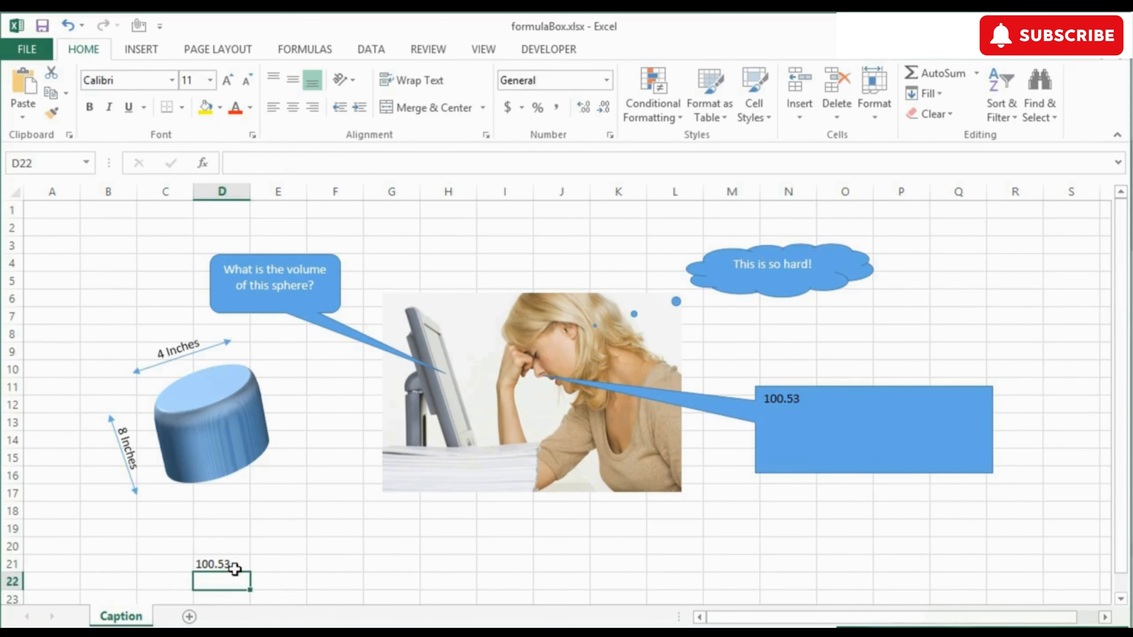
Step: Insert "Eureka! I now know it is " & in front of the TEXT function in D21's formula
click(231, 563)
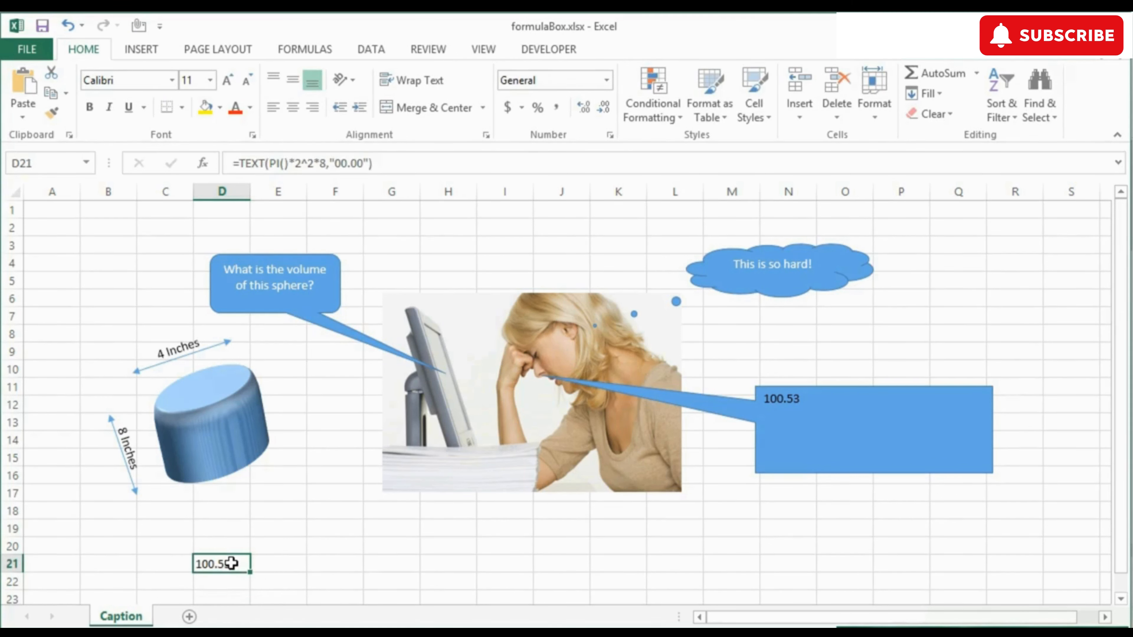
double_click(231, 563)
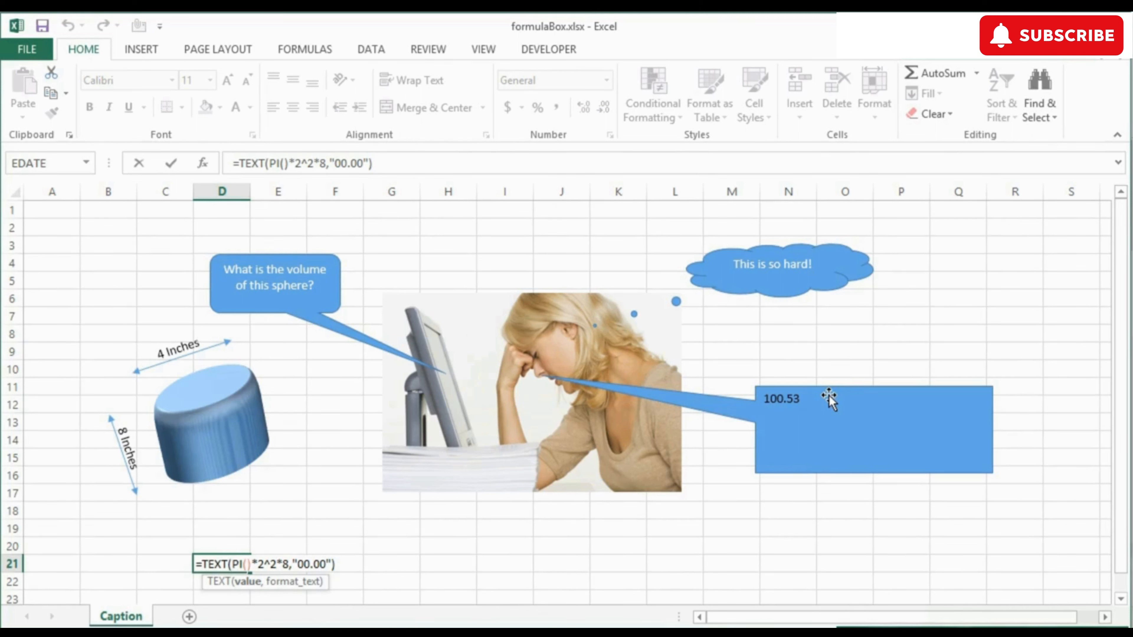
click(202, 568)
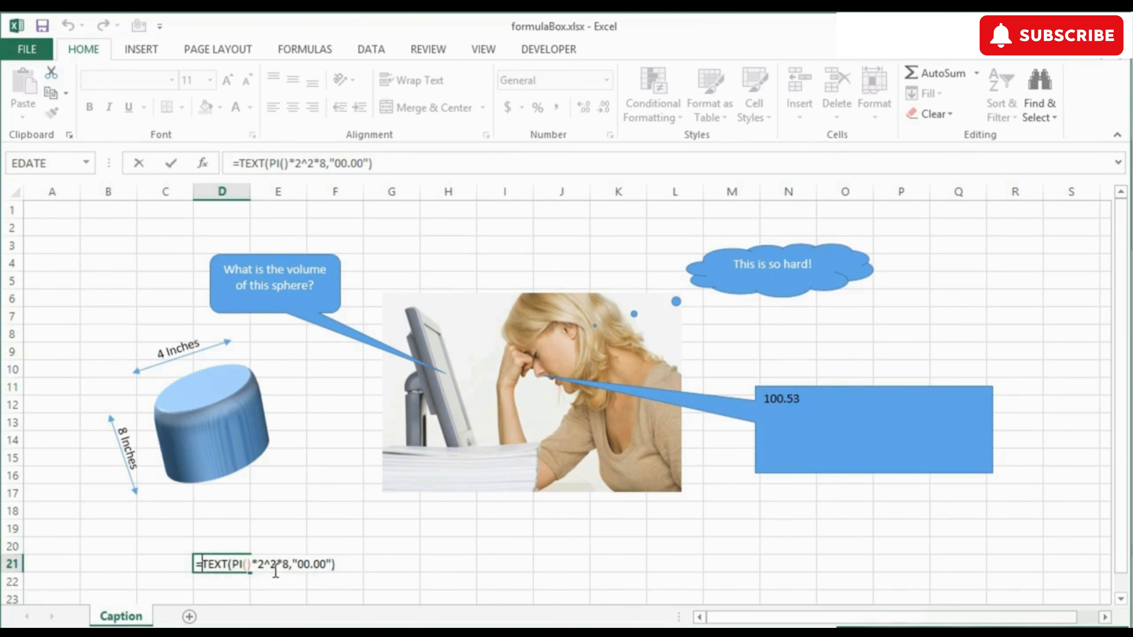
text(")
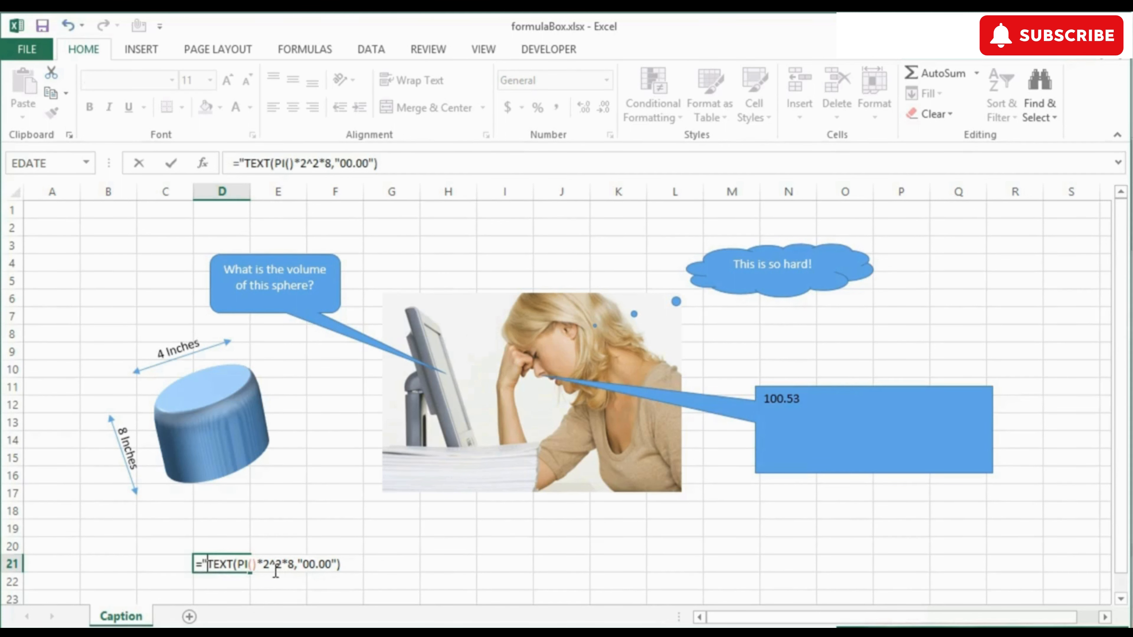
text(Eure)
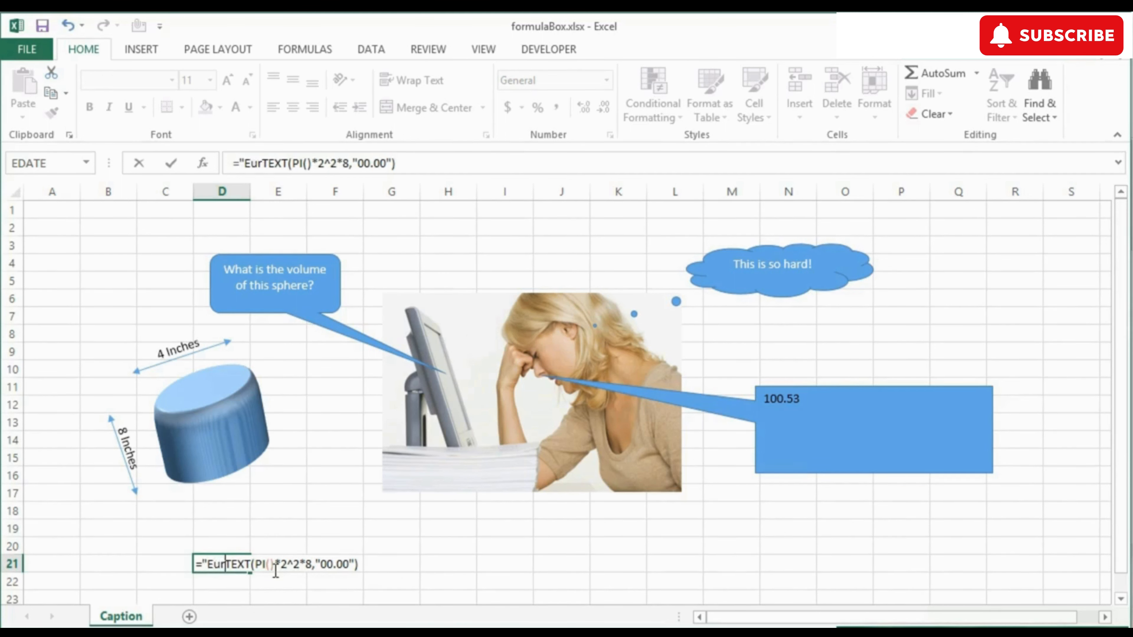
text(ka! I now )
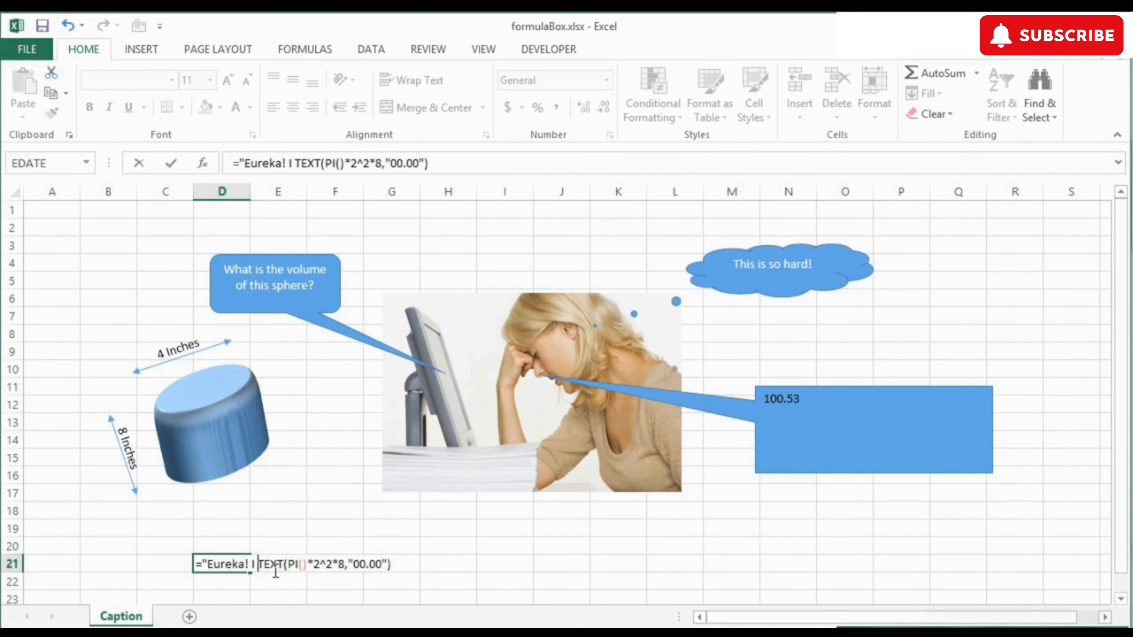
text(know it is )
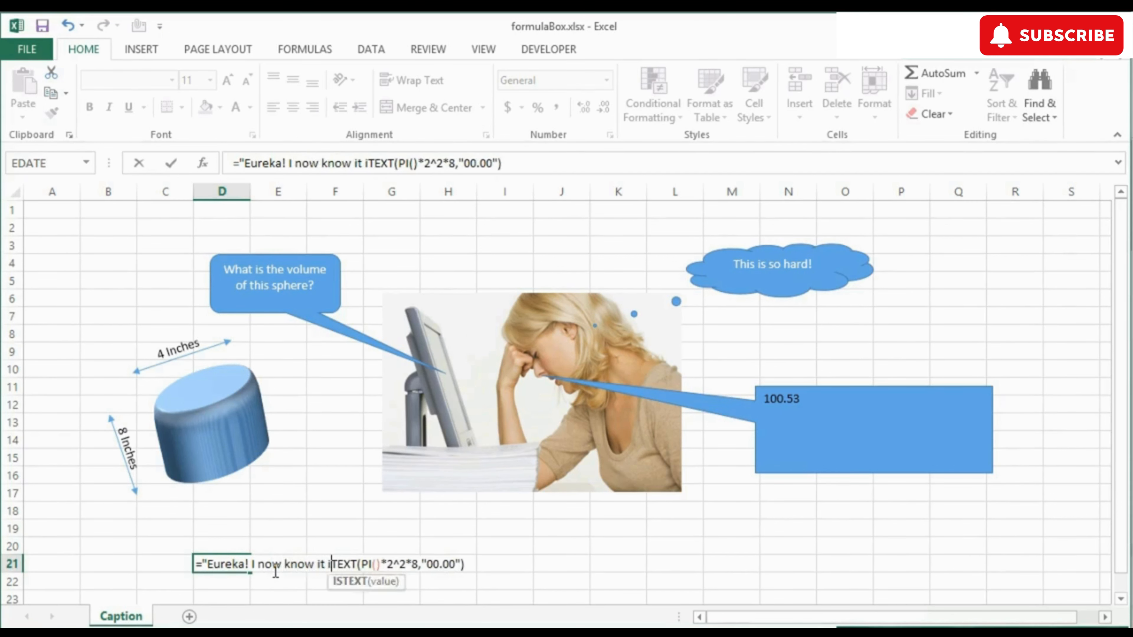
text(" &)
Step: Append & " cubic inches!" to the end of D21's formula and commit it
click(500, 564)
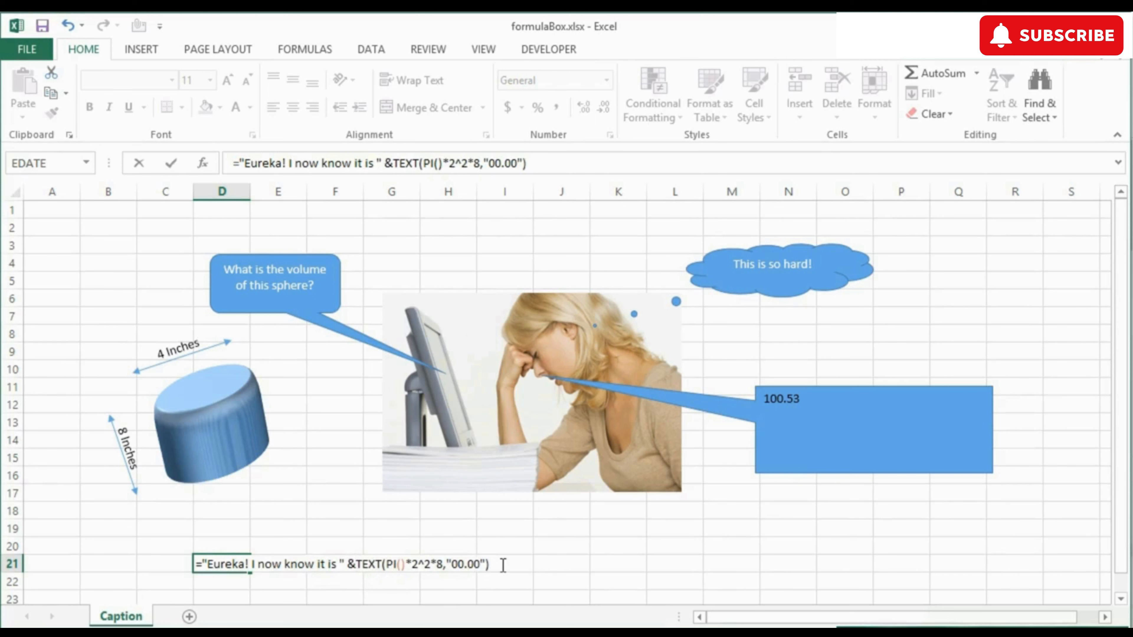
text(&)
text( " cubic i)
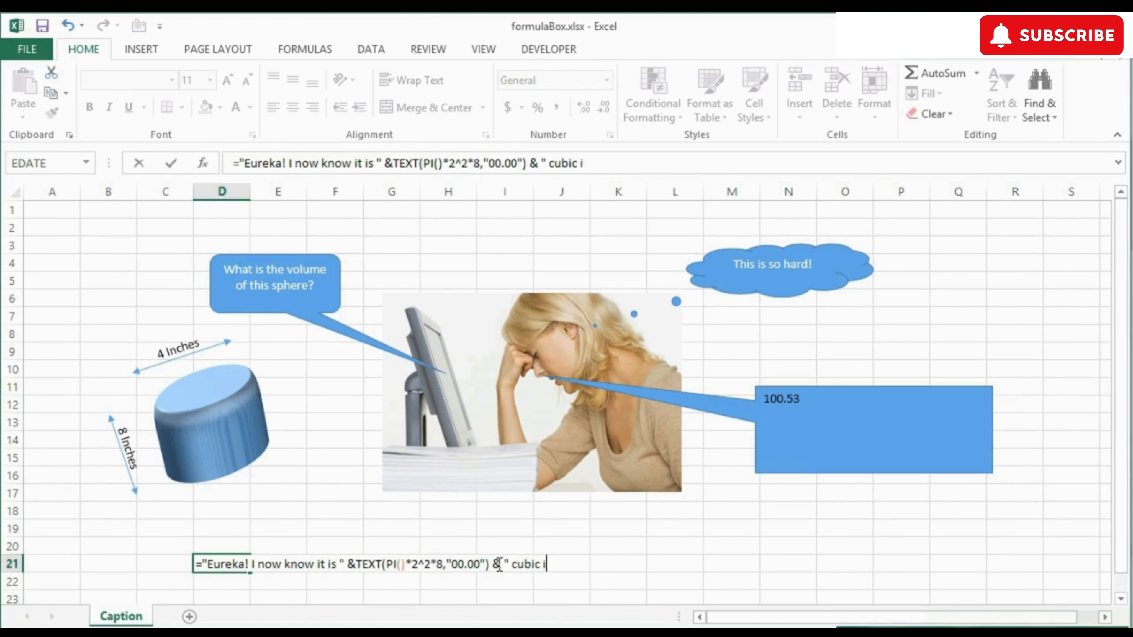
text(nches!")
key(Return)
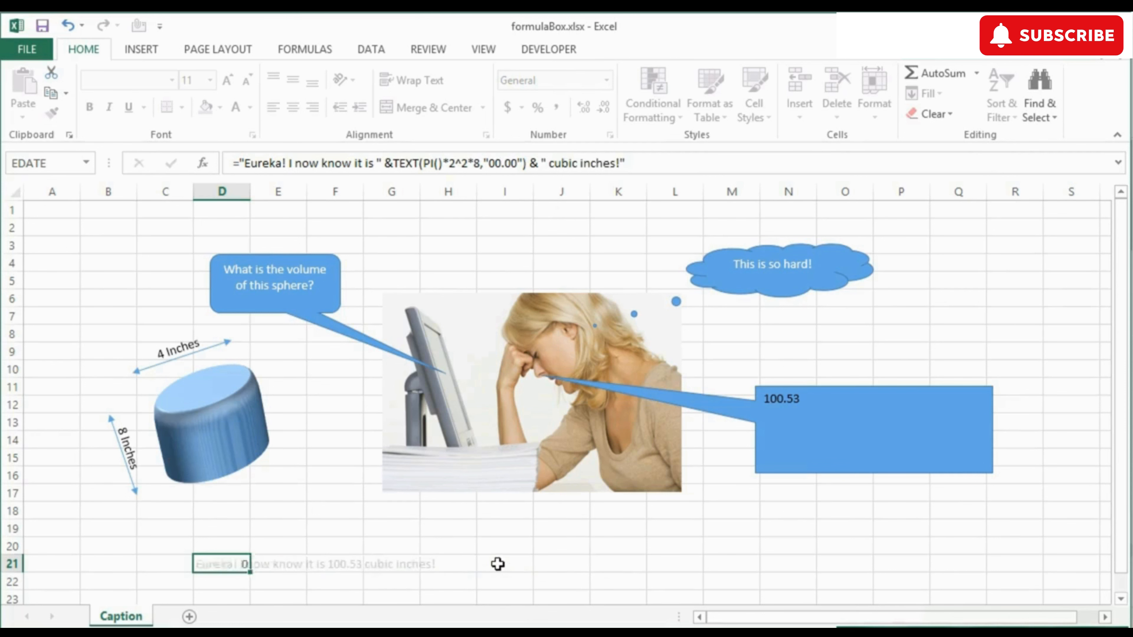
Step: Center the text of the rectangular callout horizontally
click(832, 413)
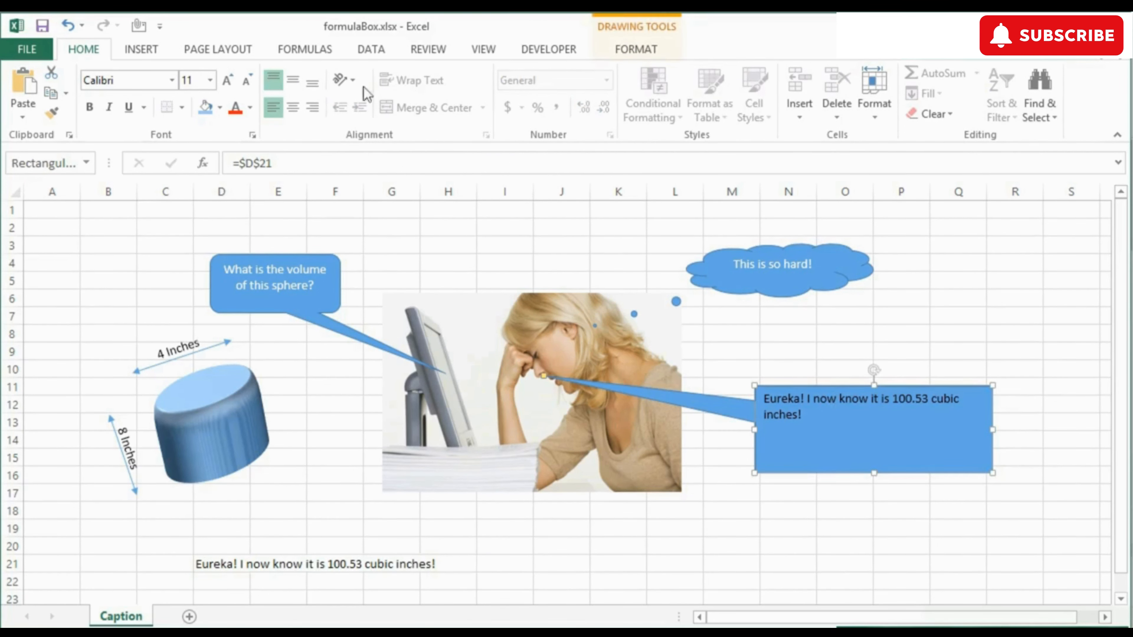
click(296, 108)
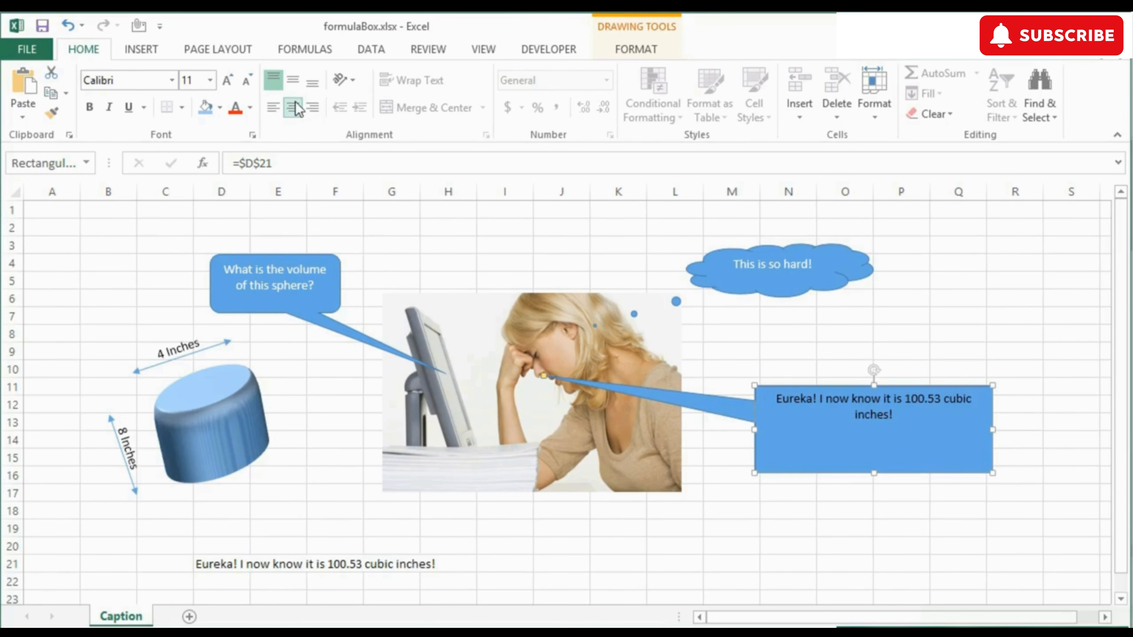
Step: Set the rectangular callout's text colour to white and shrink the callout to fit its two lines of text
click(250, 107)
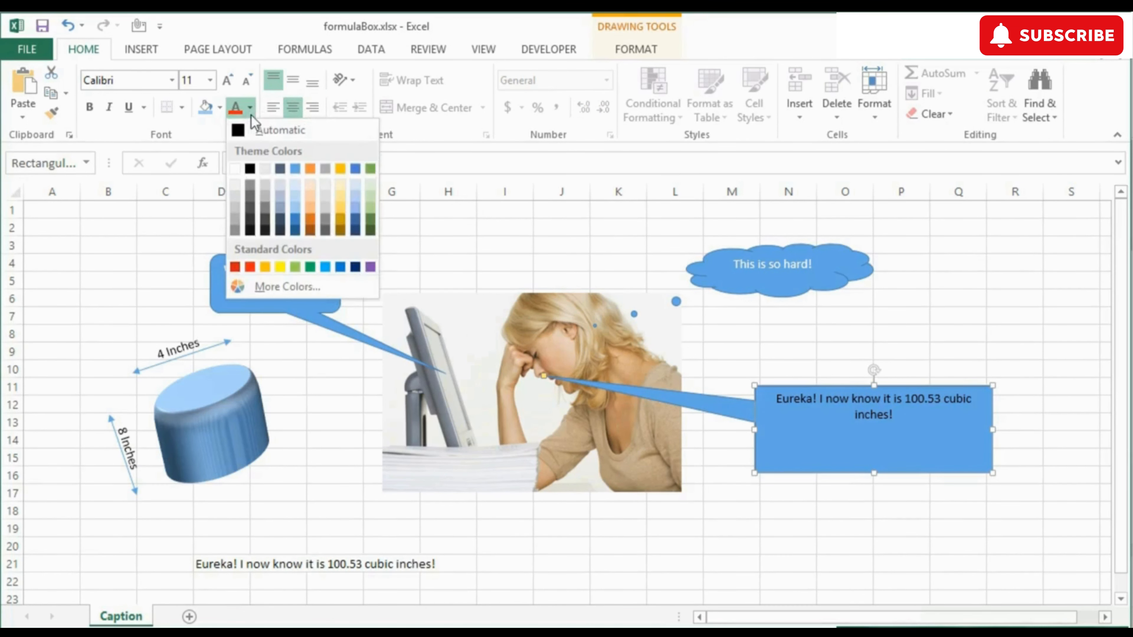
click(235, 169)
drag(992, 473, 920, 446)
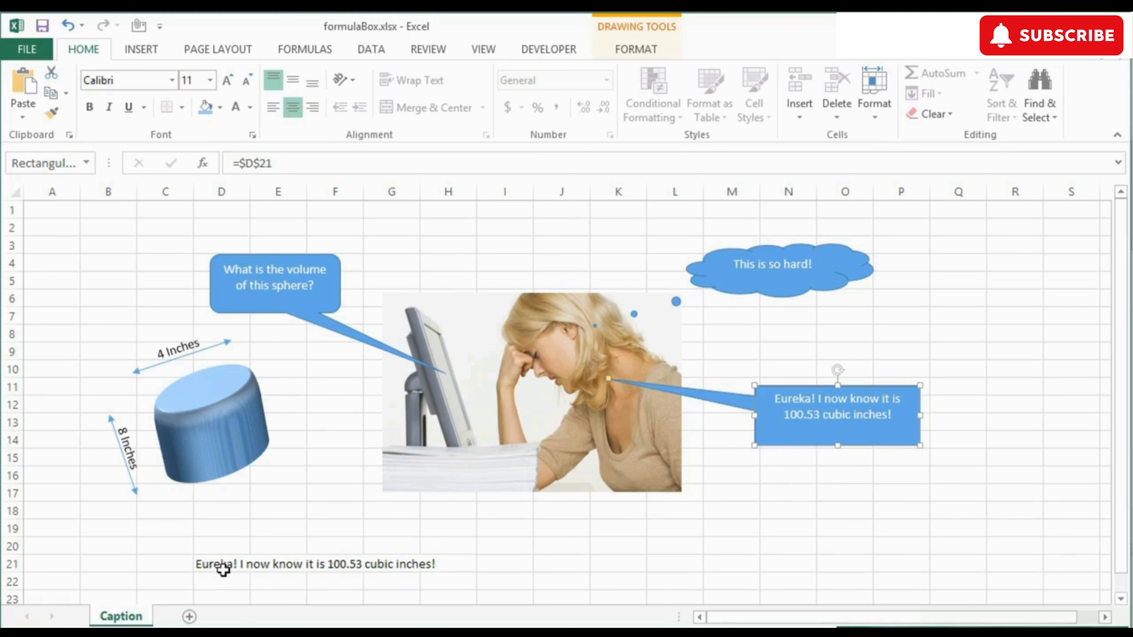
Step: Hide row 21, which contains the callout's message formula
click(221, 565)
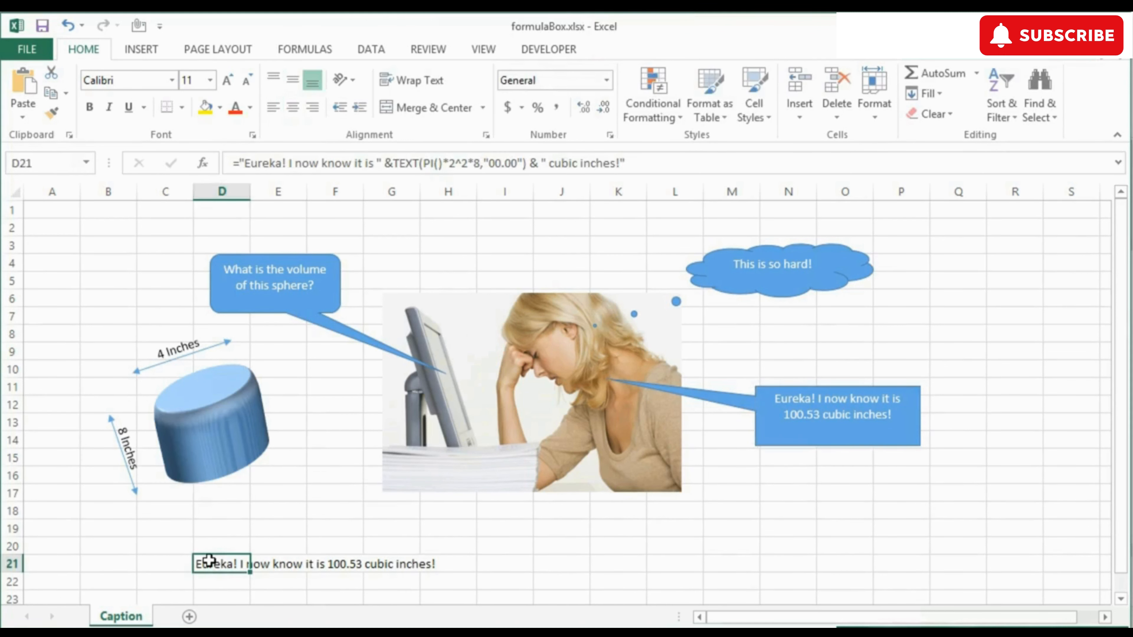
click(8, 564)
right_click(7, 564)
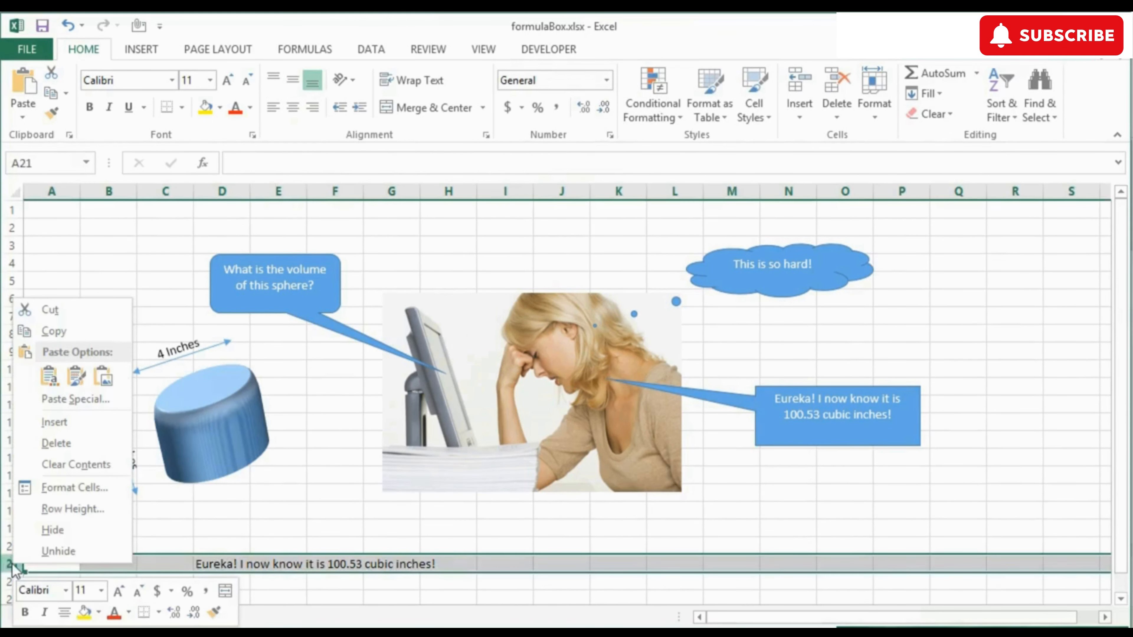
click(49, 531)
click(214, 566)
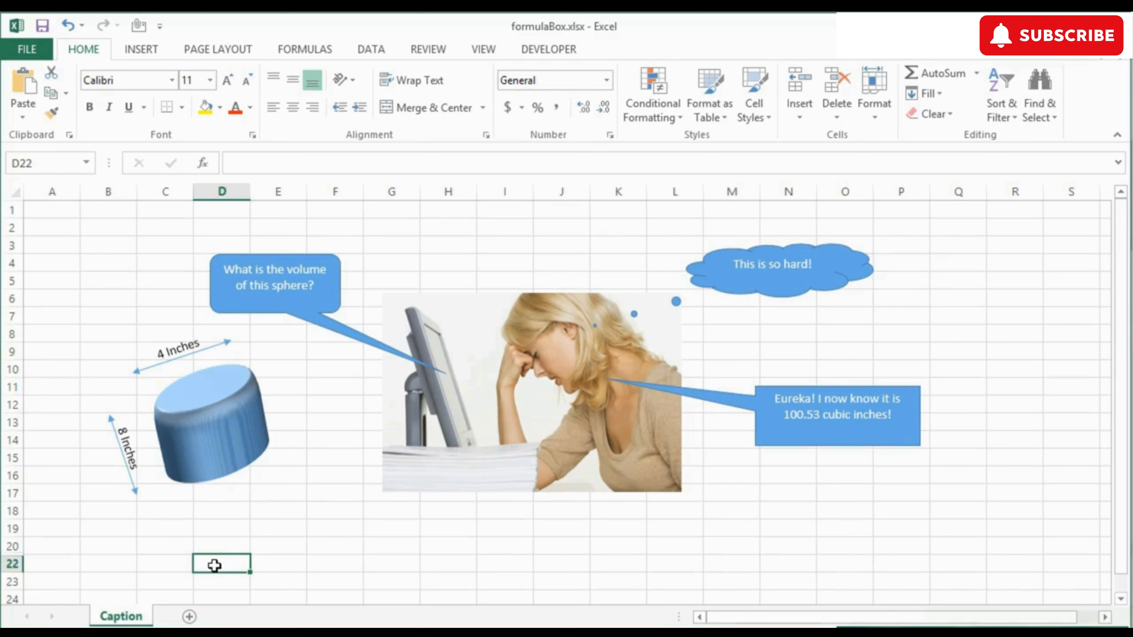
Step: Check the cell reference that the rectangular callout is linked to
click(815, 394)
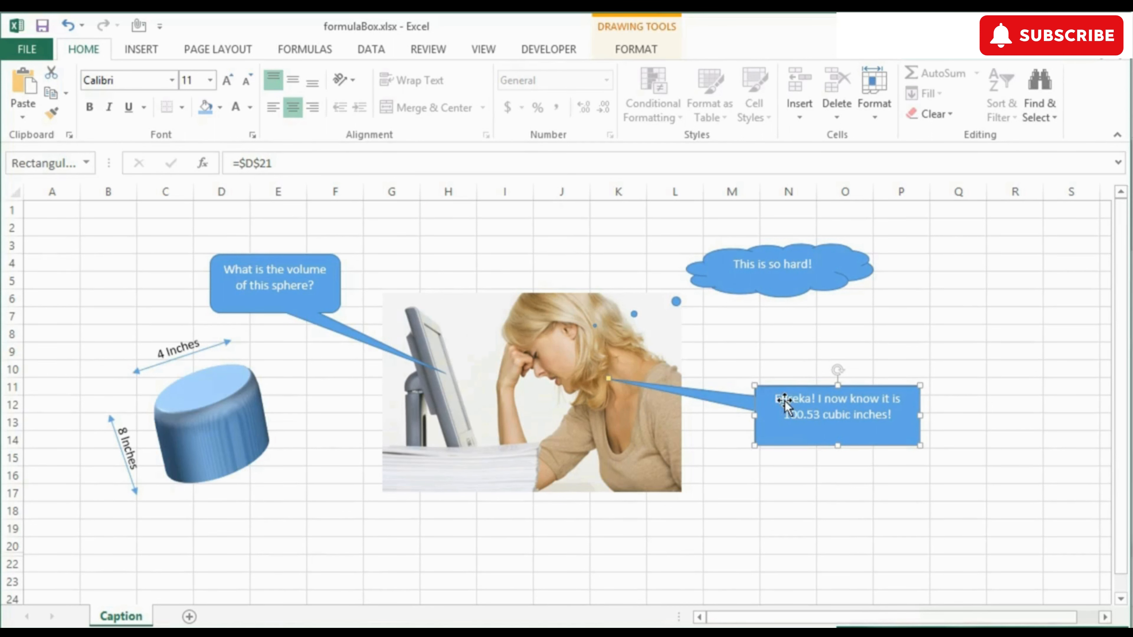
click(337, 165)
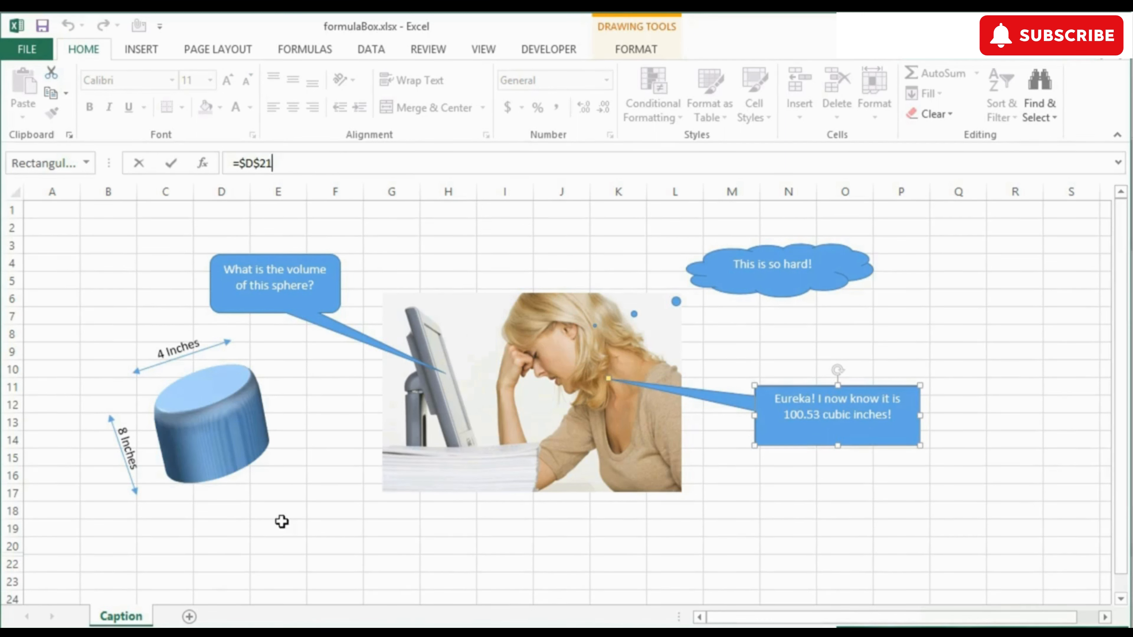
click(804, 456)
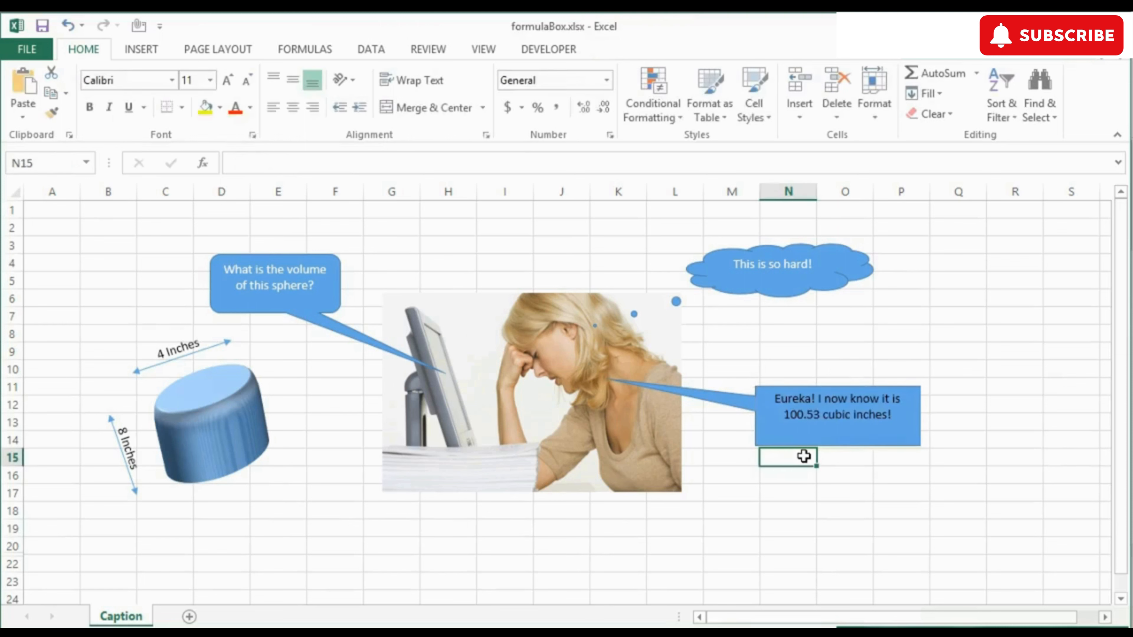
click(821, 434)
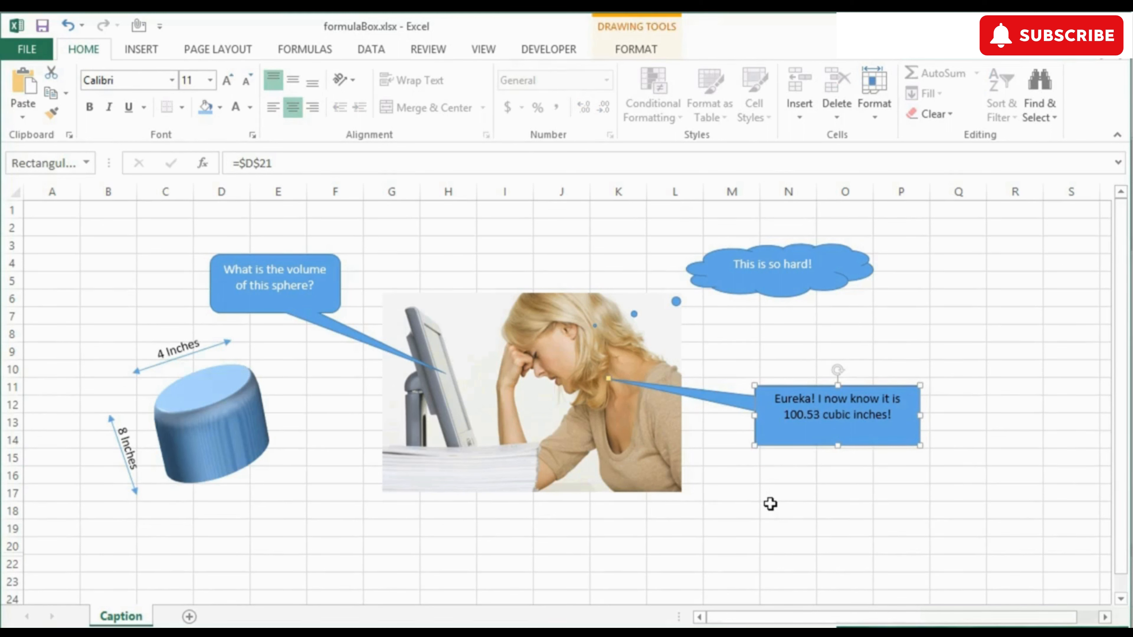
Step: Unhide the hidden row between rows 20 and 22
drag(12, 545, 17, 557)
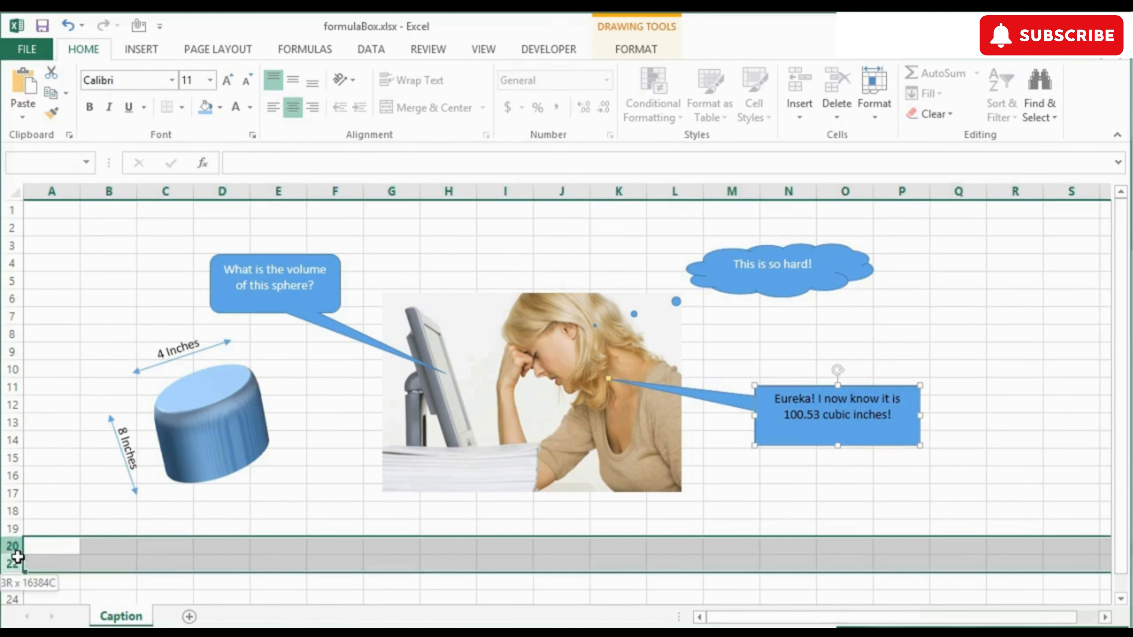
right_click(17, 557)
click(55, 547)
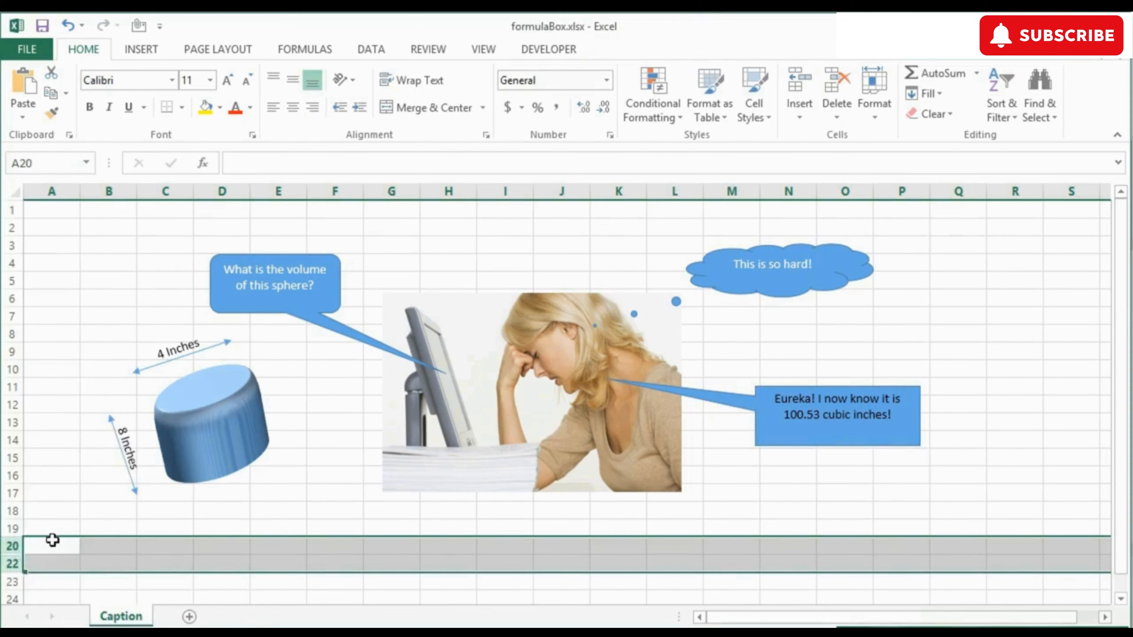
Step: Set the cylinder's height factor in D21's volume formula to 9 and commit it
click(227, 564)
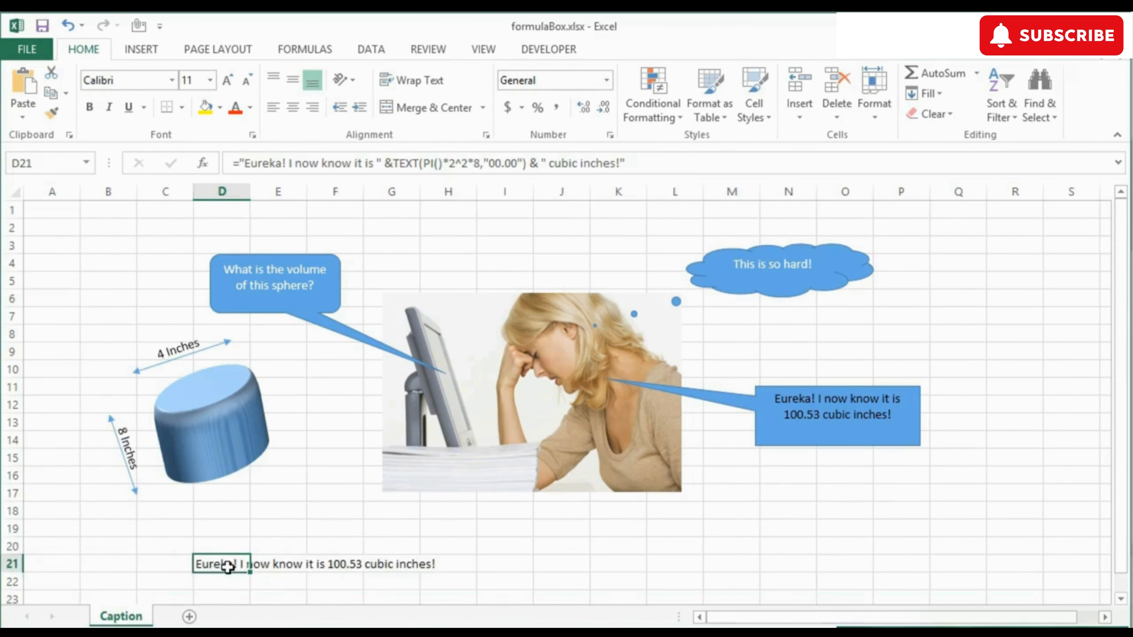
click(480, 163)
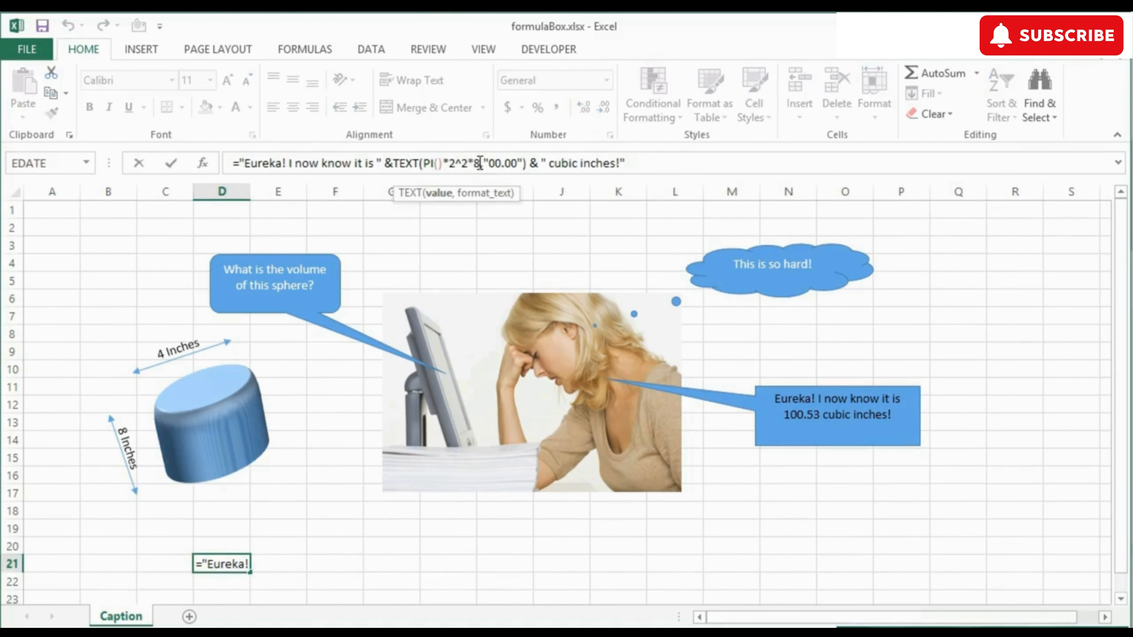
key(BackSpace)
text(9)
key(Return)
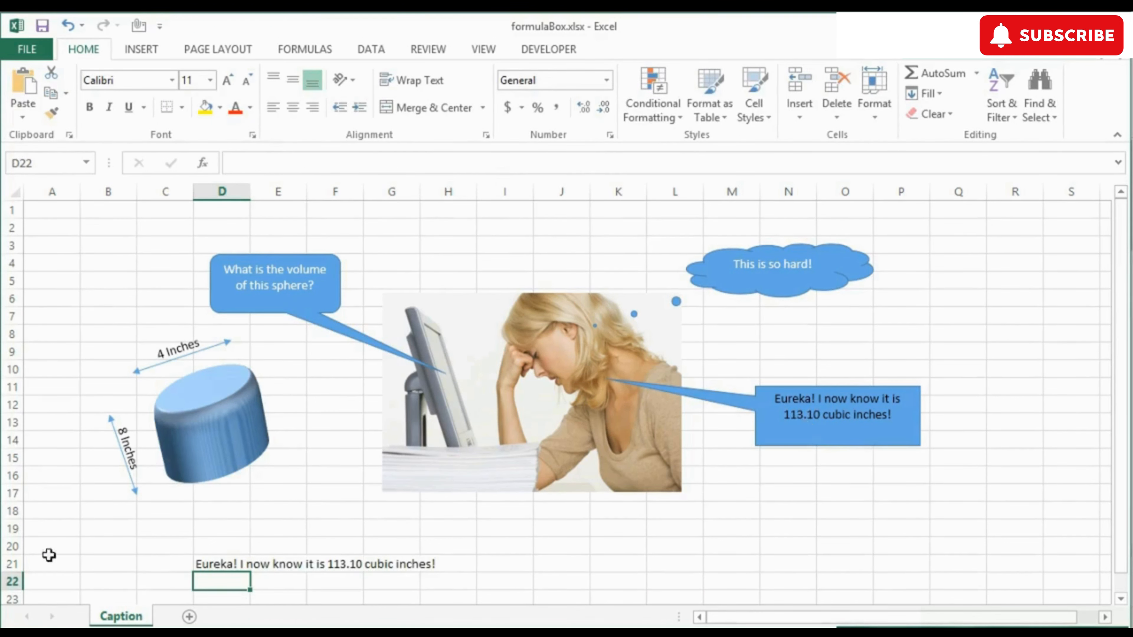
Step: Hide row 21 with the updated message formula again
click(12, 563)
right_click(12, 564)
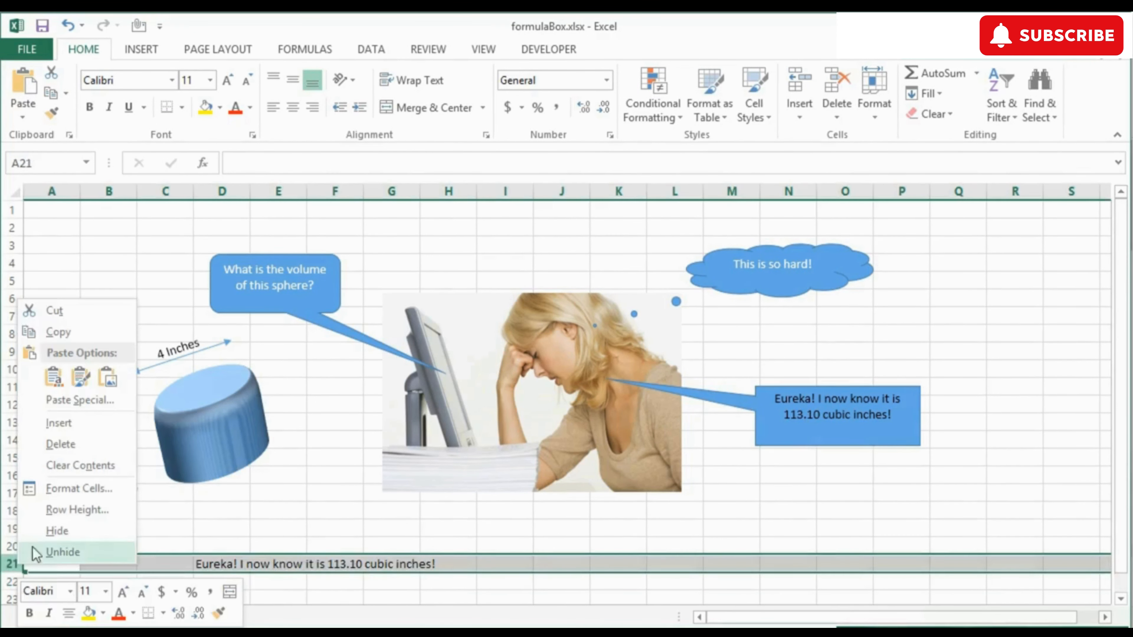
click(49, 535)
click(216, 562)
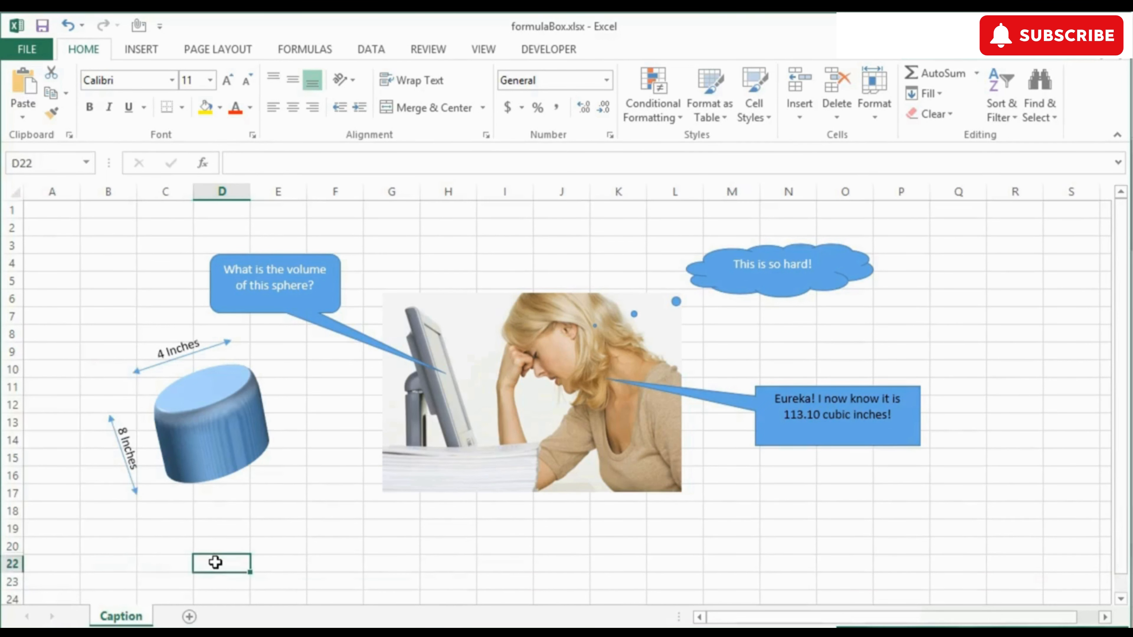